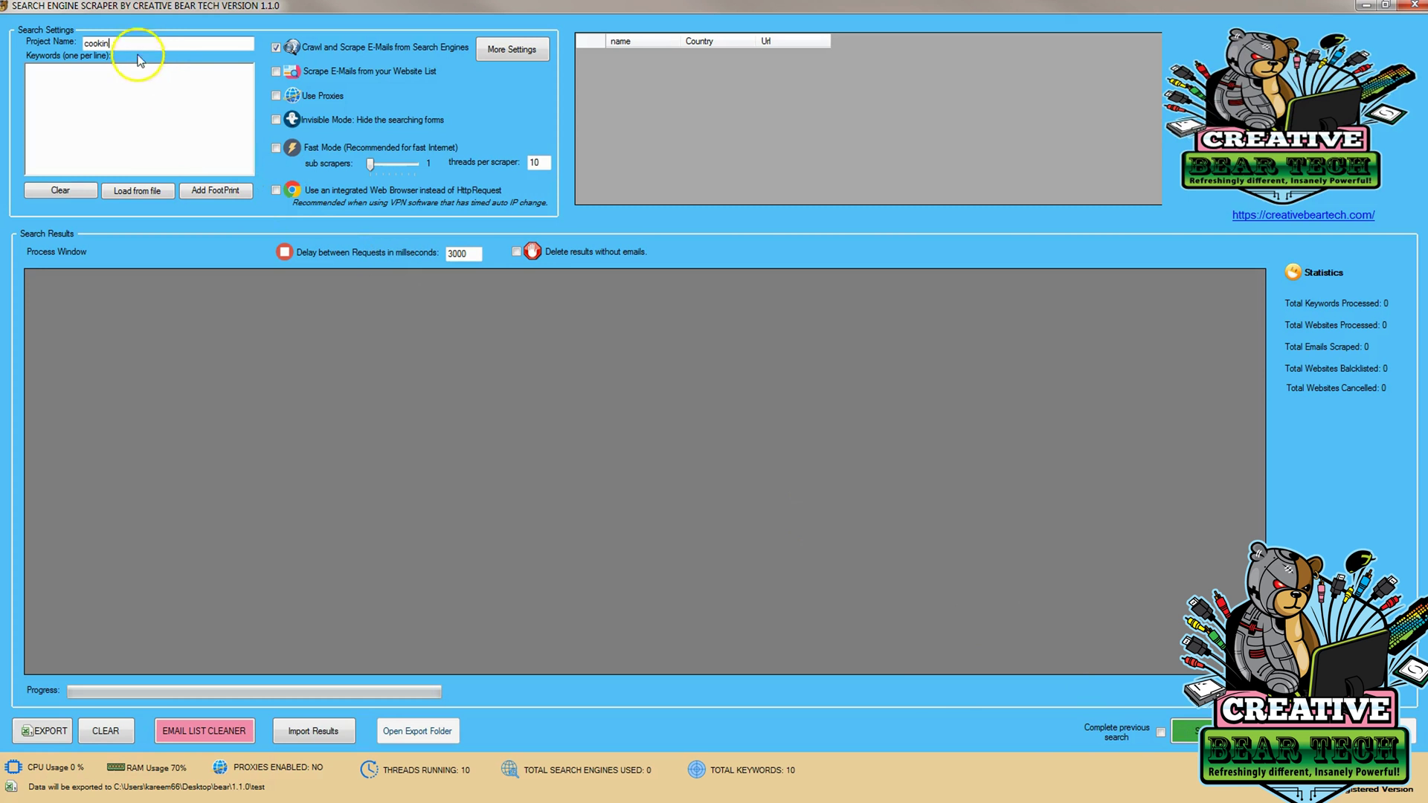
Rename the project to 'cooking'
left_click_drag(84, 43, 109, 44)
key("BackSpace")
type("cooking")
Enter the keywords cooking, cook, how to cook and cooking tips, one per line
left_click(111, 78)
type("cooking ")
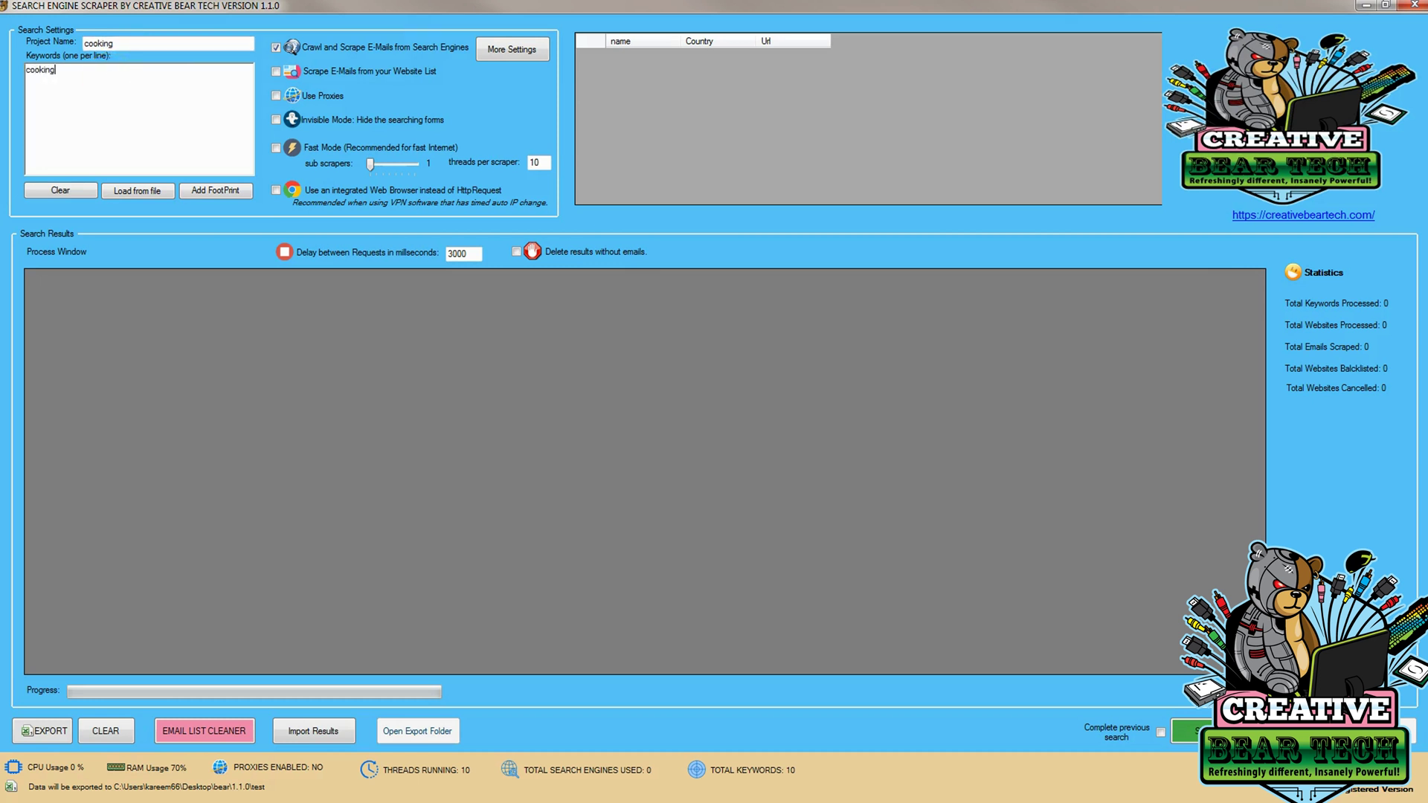
type("cook")
key("Return")
type("how to cook")
key("Return")
type("cooking tips")
left_click(96, 70)
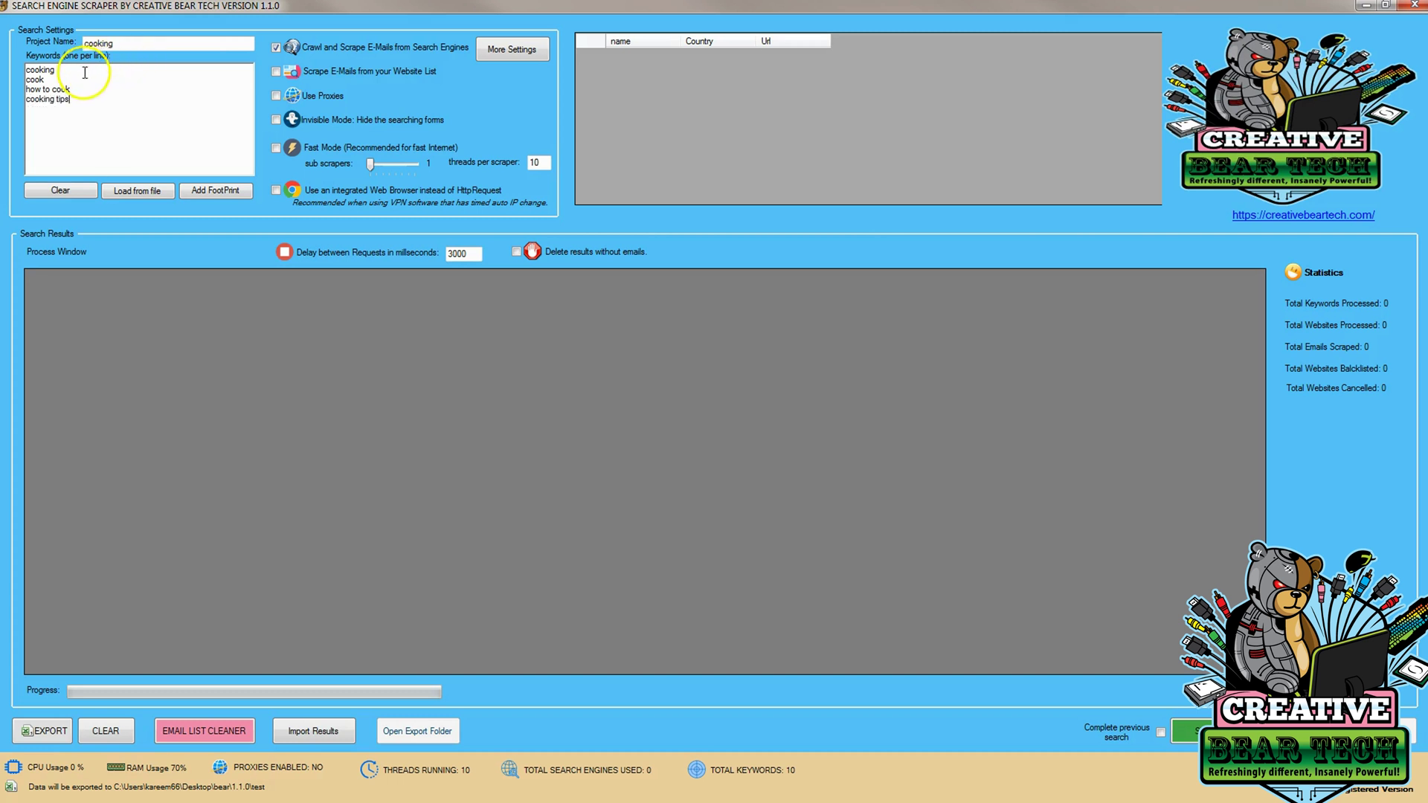
left_click(70, 98)
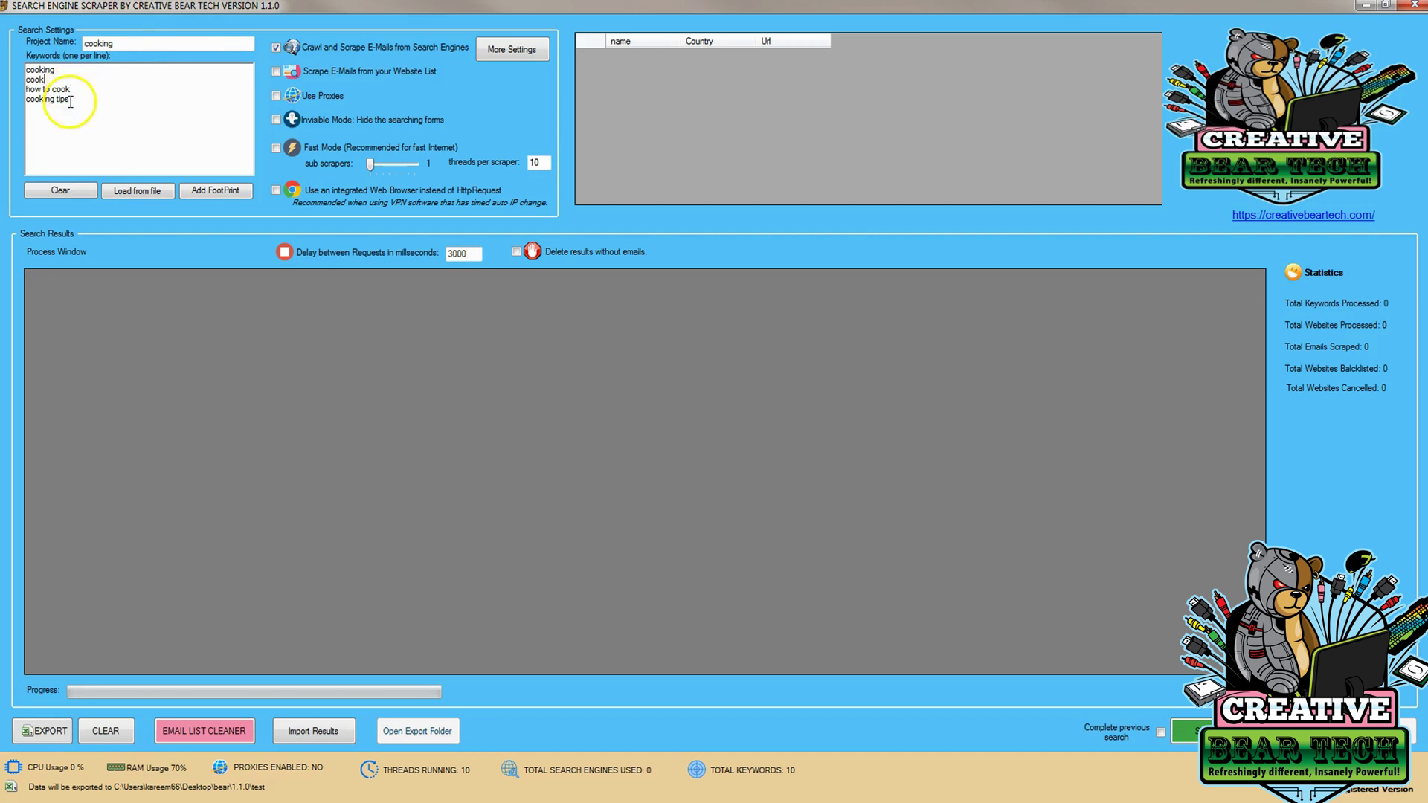
Open More Settings and review the Proxy, Speed and Captcha Settings tabs
left_click(513, 50)
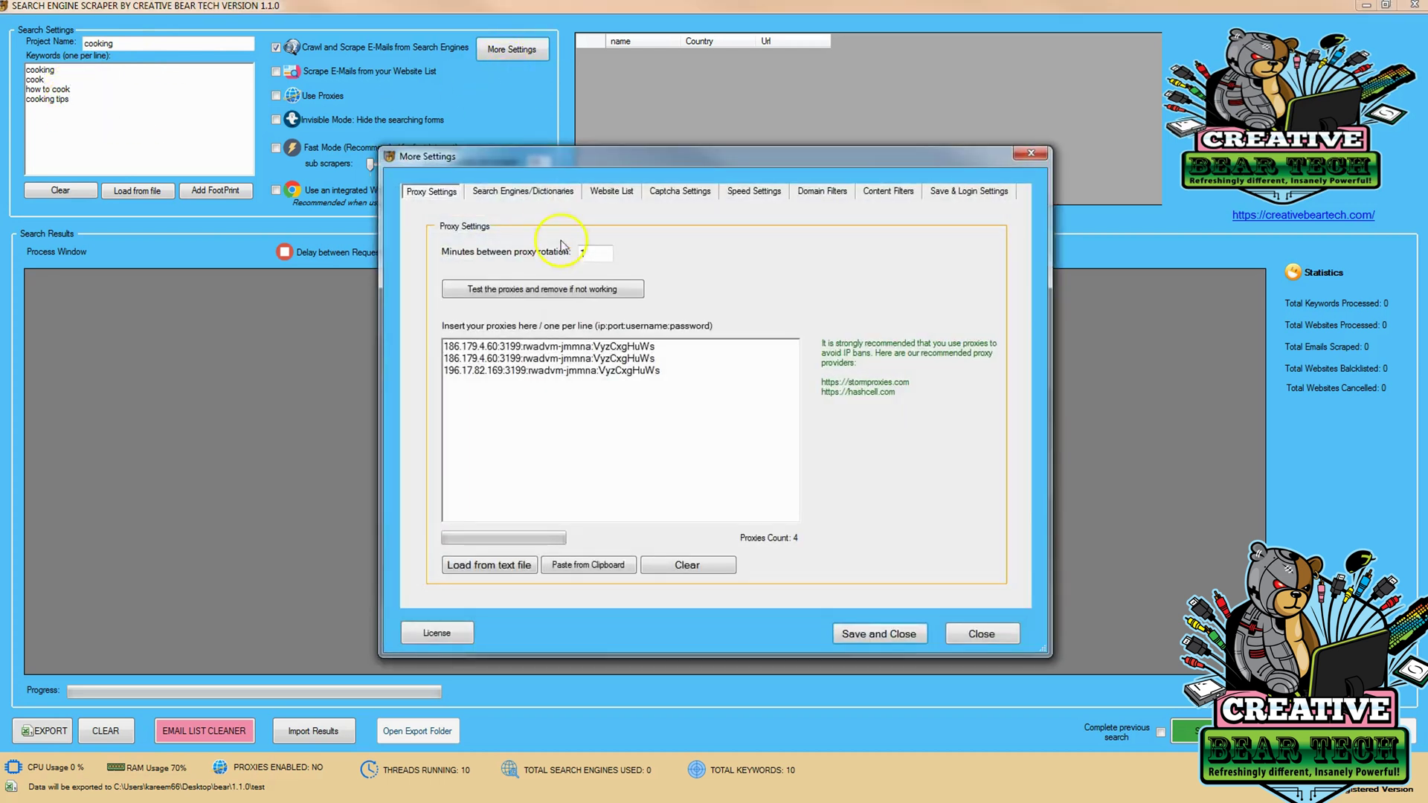
left_click(658, 356)
left_click(755, 192)
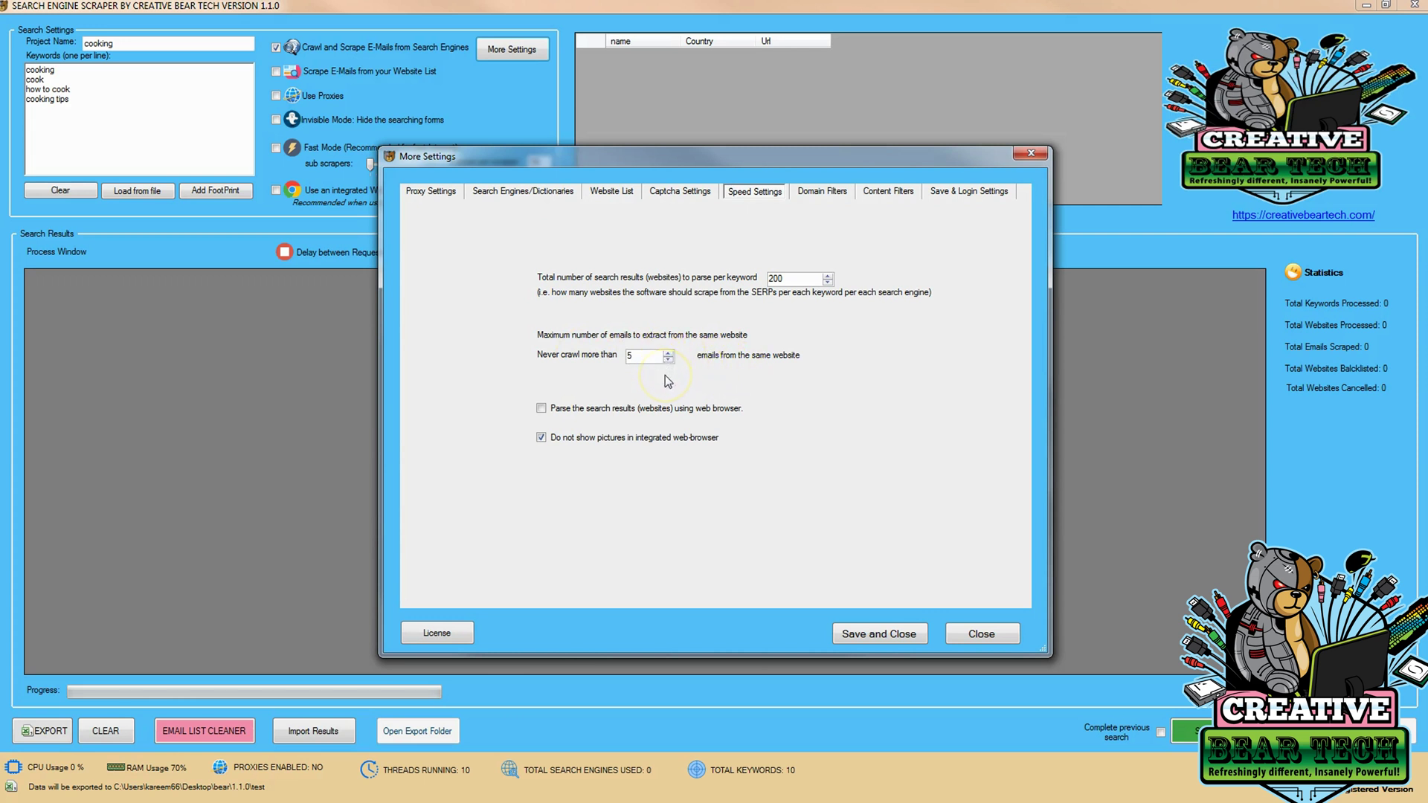
left_click(671, 195)
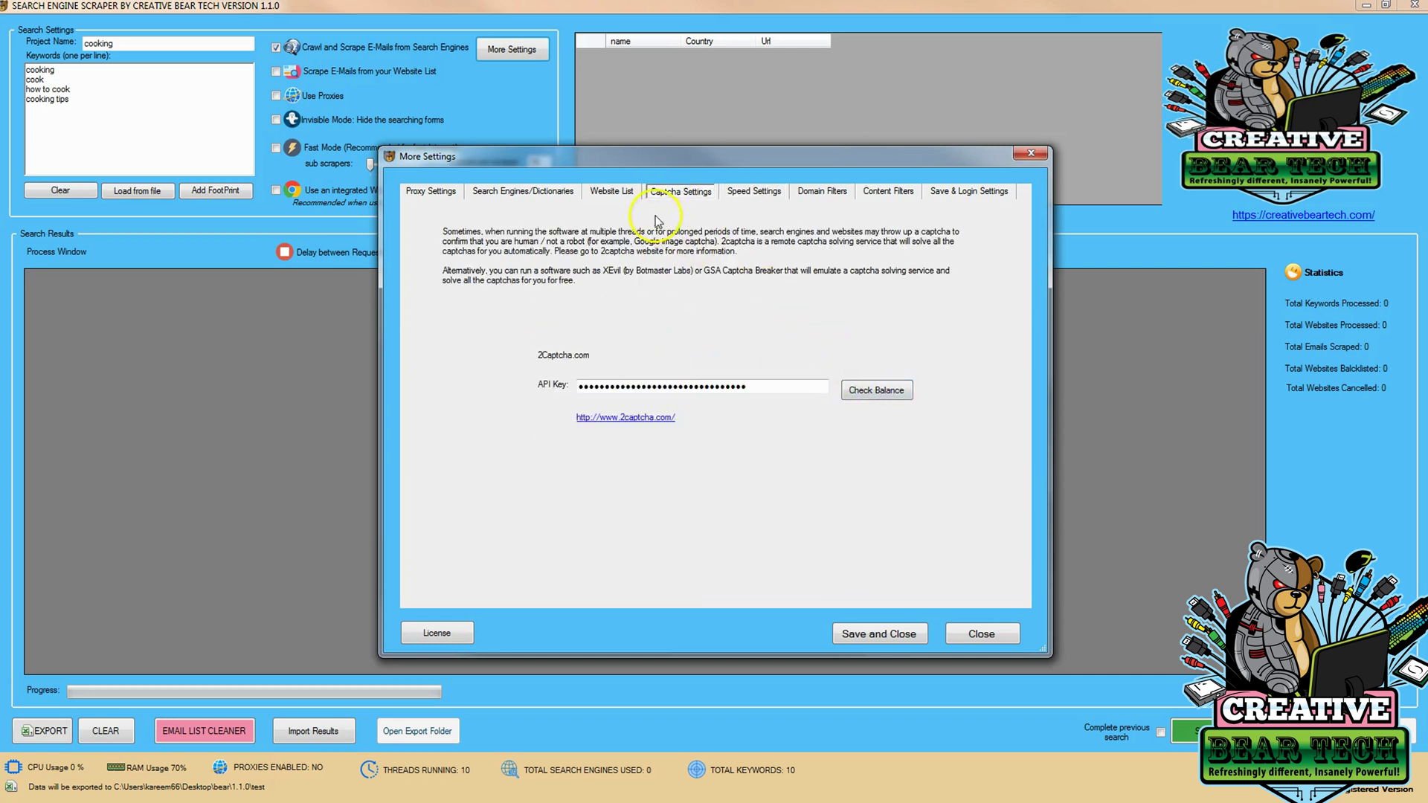
Select Aol as the only search source under Search Engines/Dictionaries and save the settings
left_click(539, 194)
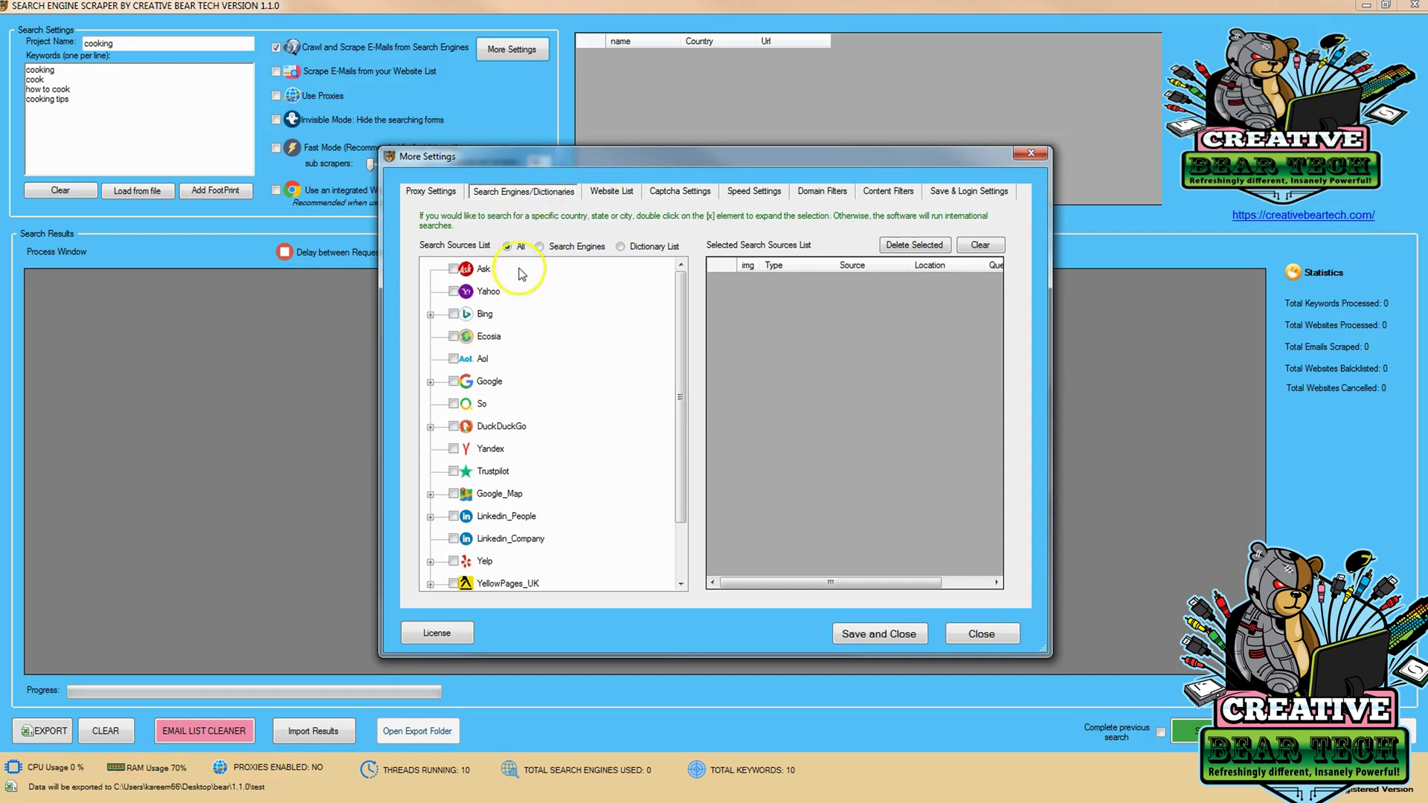
left_click(454, 360)
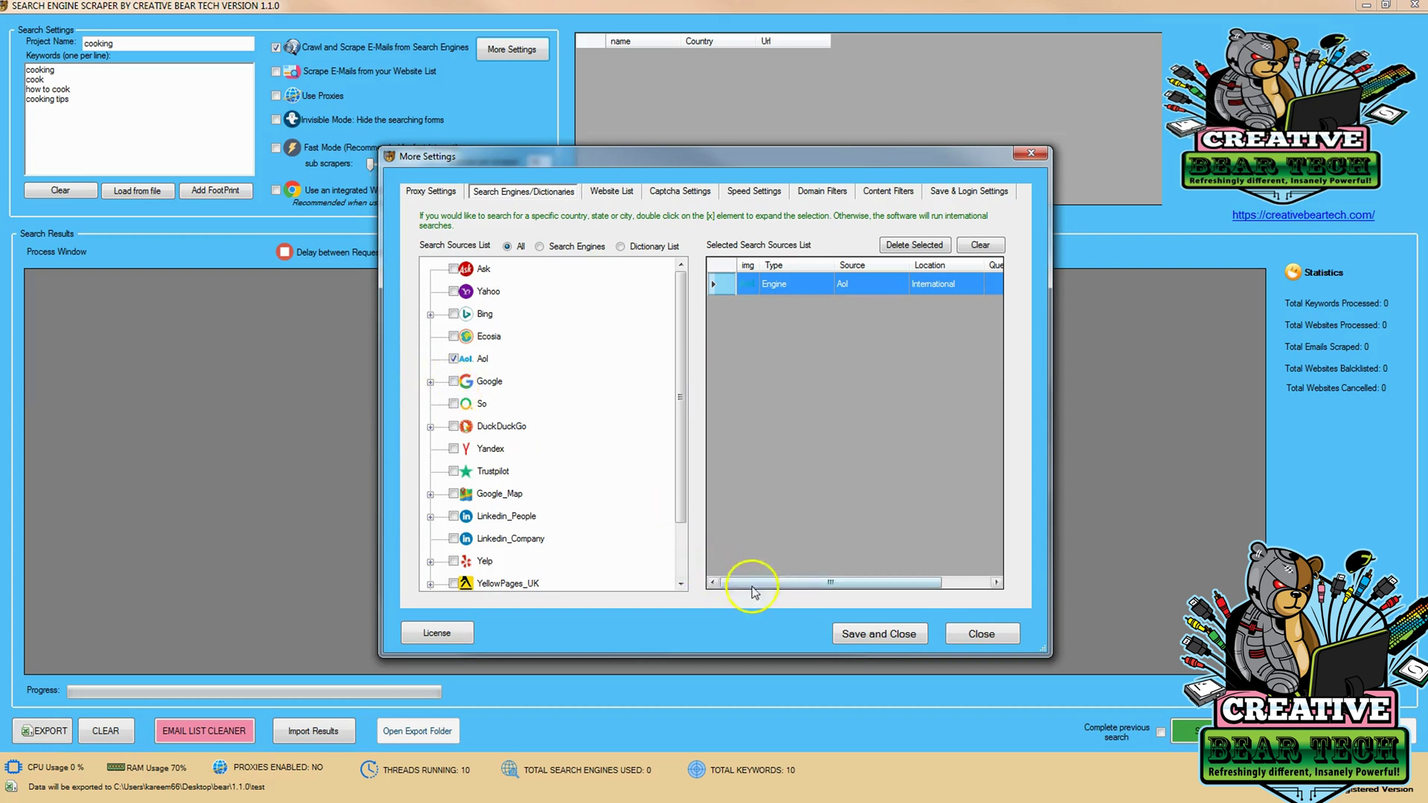
left_click(876, 636)
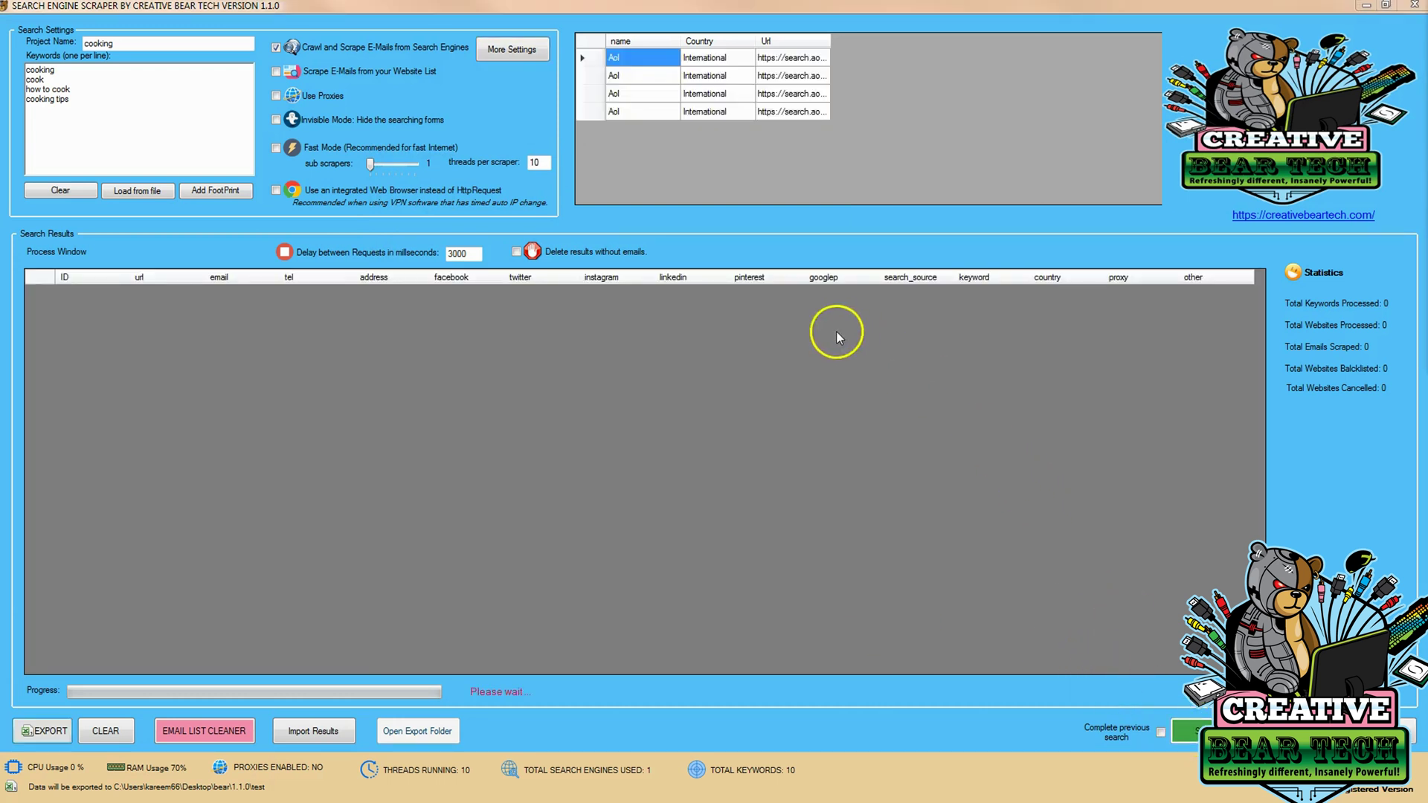
Watch the Aol scrape of the cooking keywords in a restored window, then maximize it again
left_click(1386, 7)
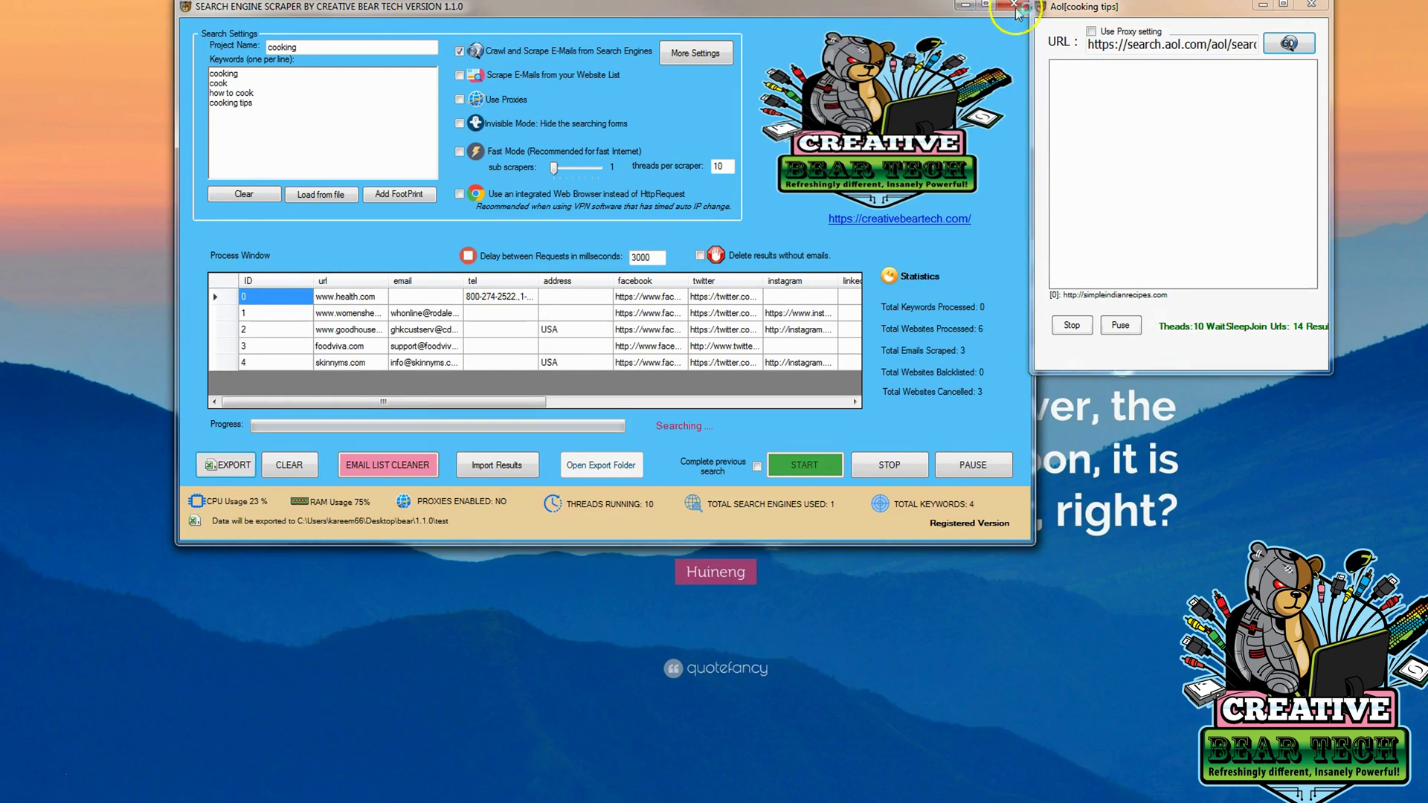
key("super+Up")
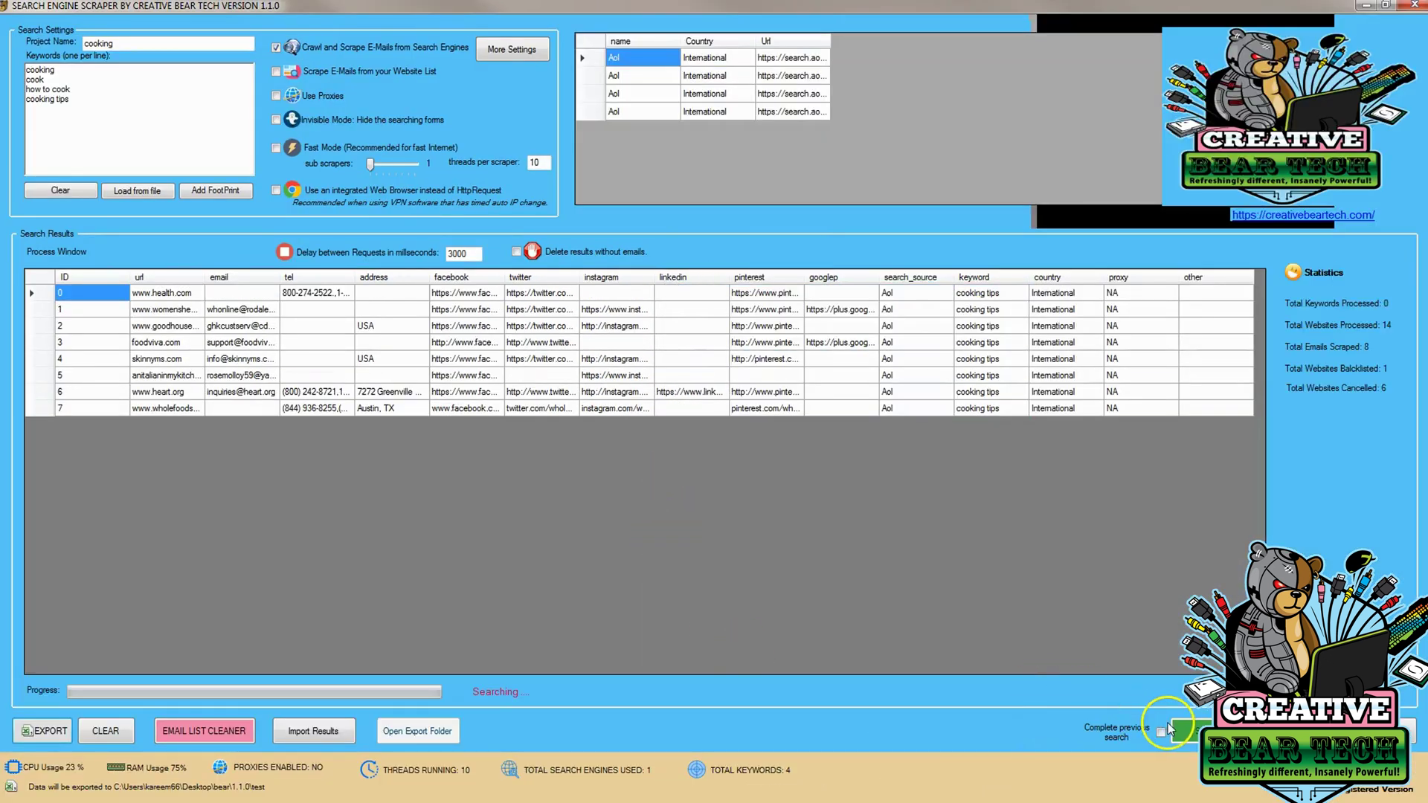
Stop the search at nine results, export them to cooking_05-06-2019.csv, and open the export folder
left_click(1188, 732)
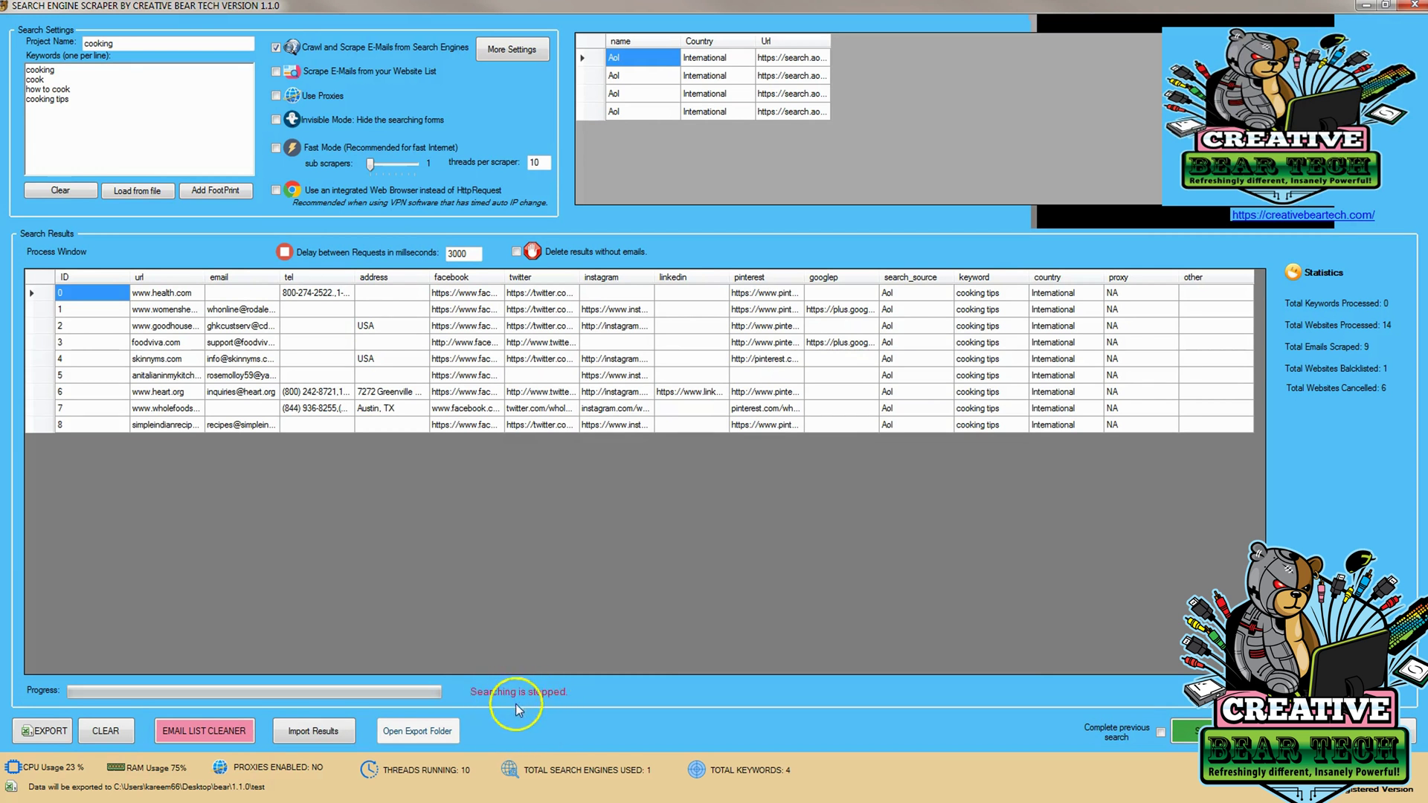
left_click(50, 732)
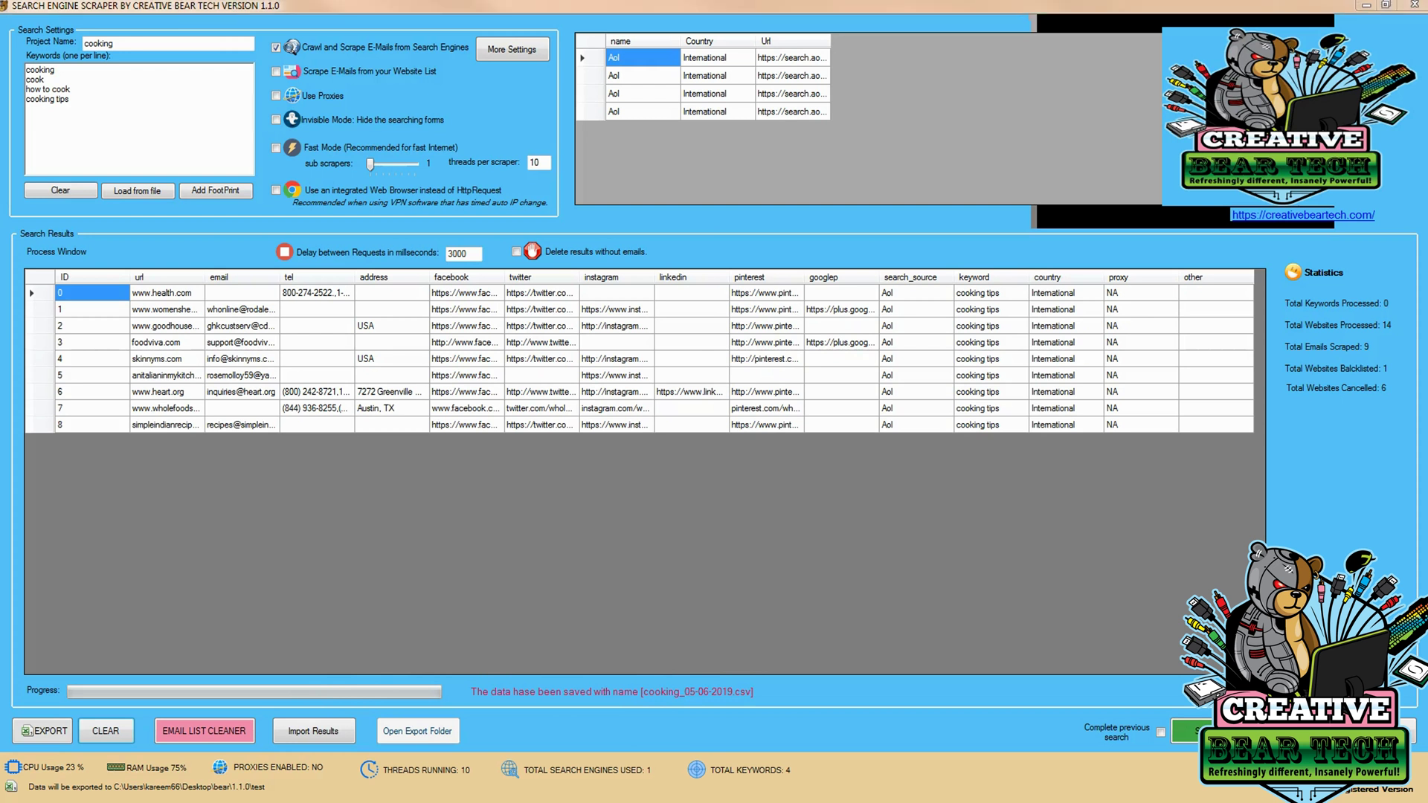
left_click(238, 189)
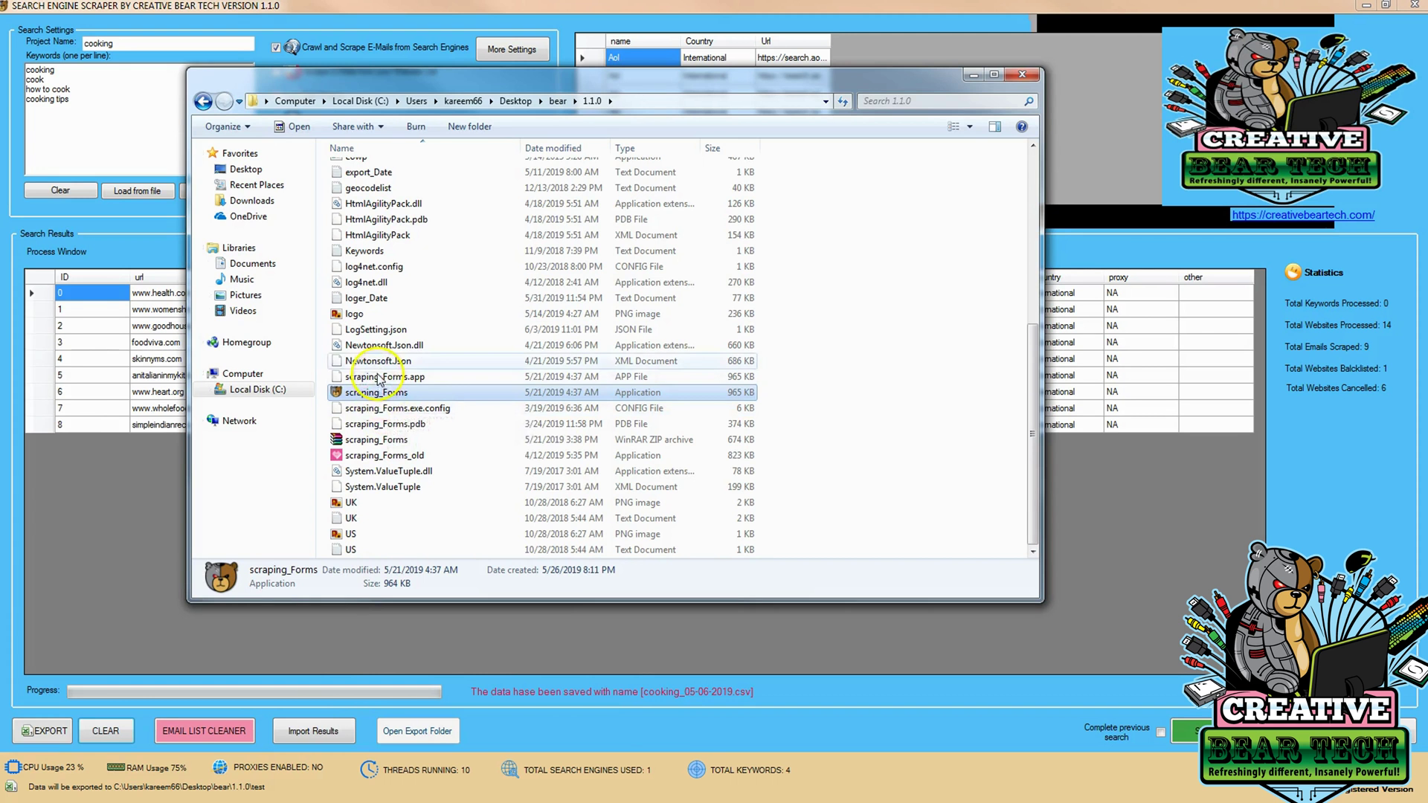
Browse into test > cooking and open cooking_05-06-2019.csv in Excel
scroll(377, 372, "up", 7)
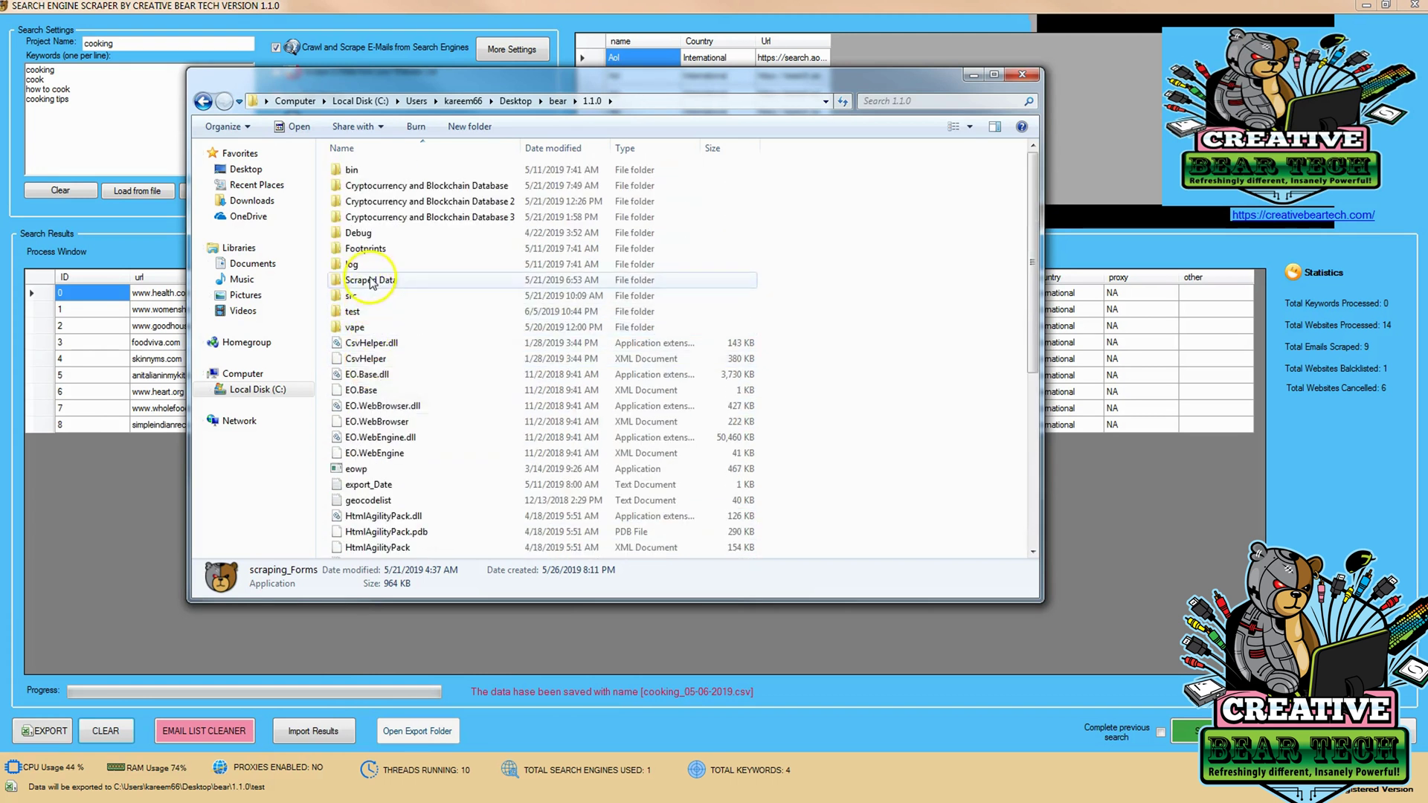
left_click(351, 312)
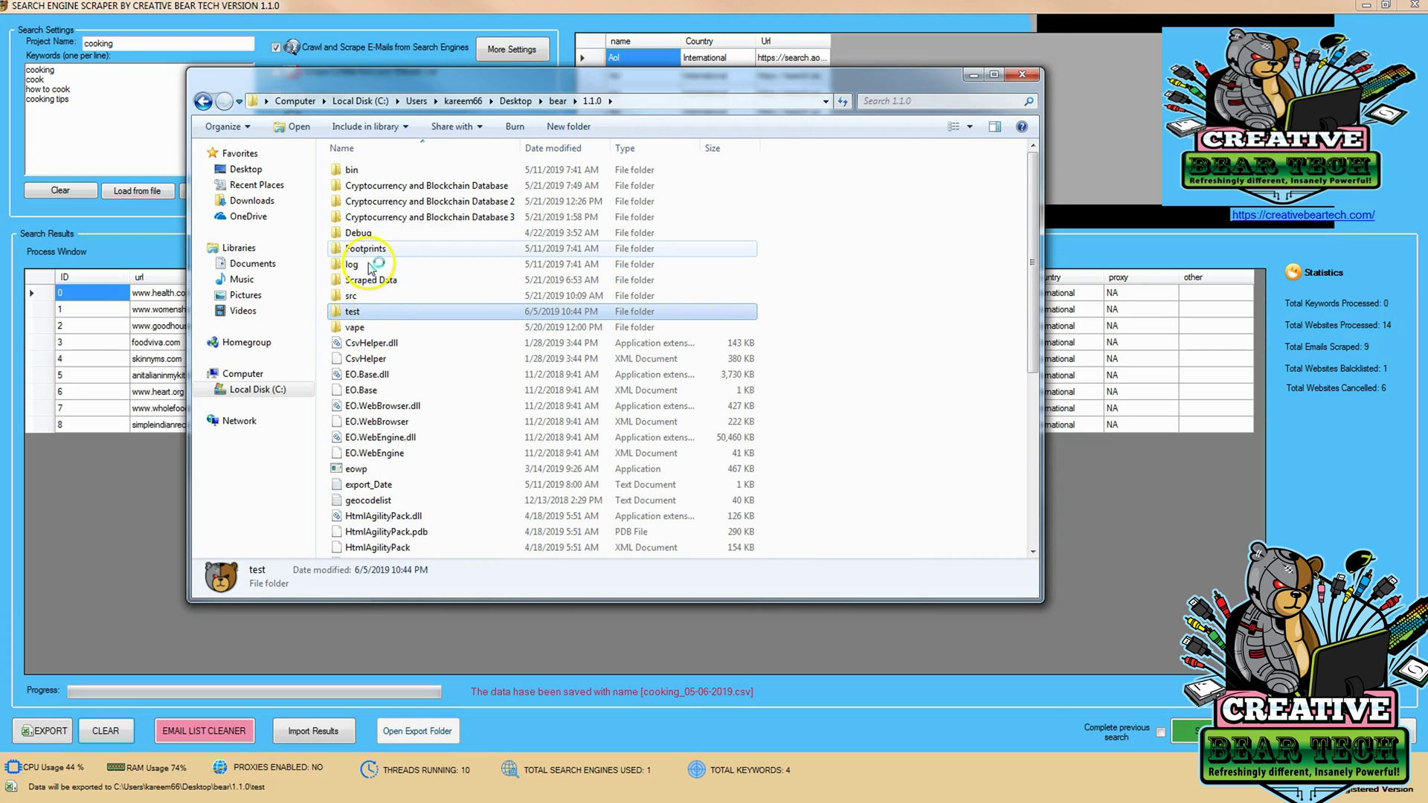
key("Return")
left_click(367, 172)
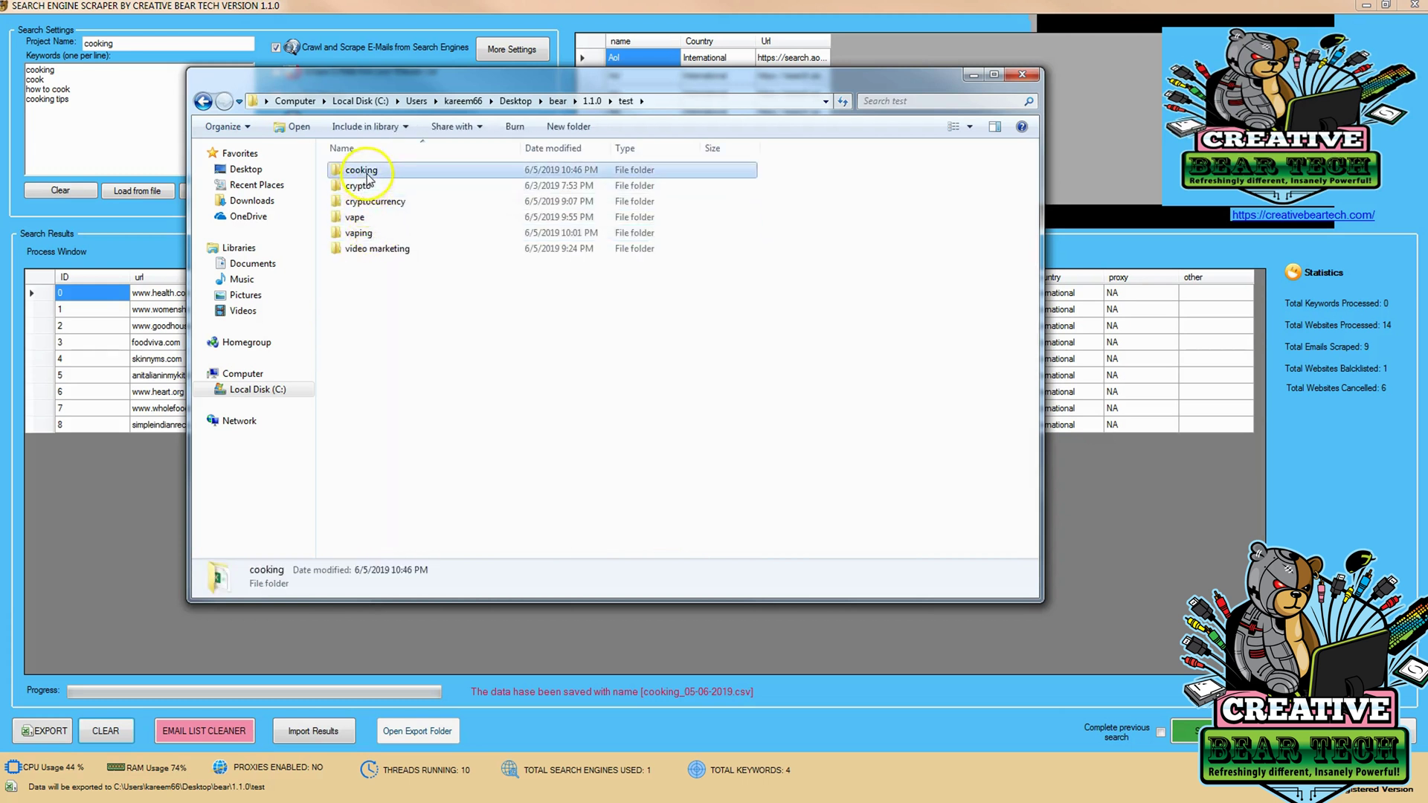
double_click(367, 177)
left_click(374, 195)
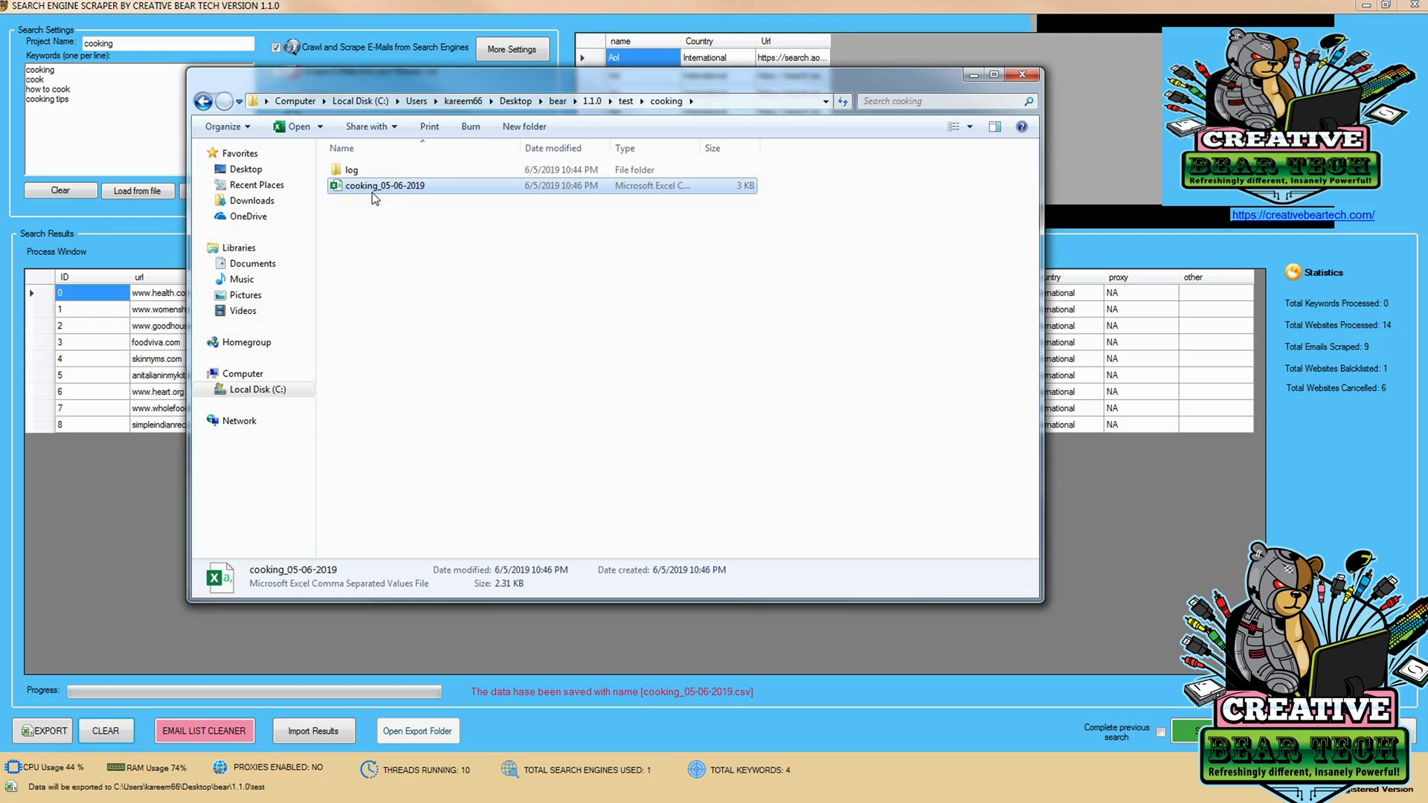
double_click(371, 192)
double_click(378, 189)
Widen columns B, C, G, H, I and M so URLs, emails, social links and search_source show fully
left_click(382, 232)
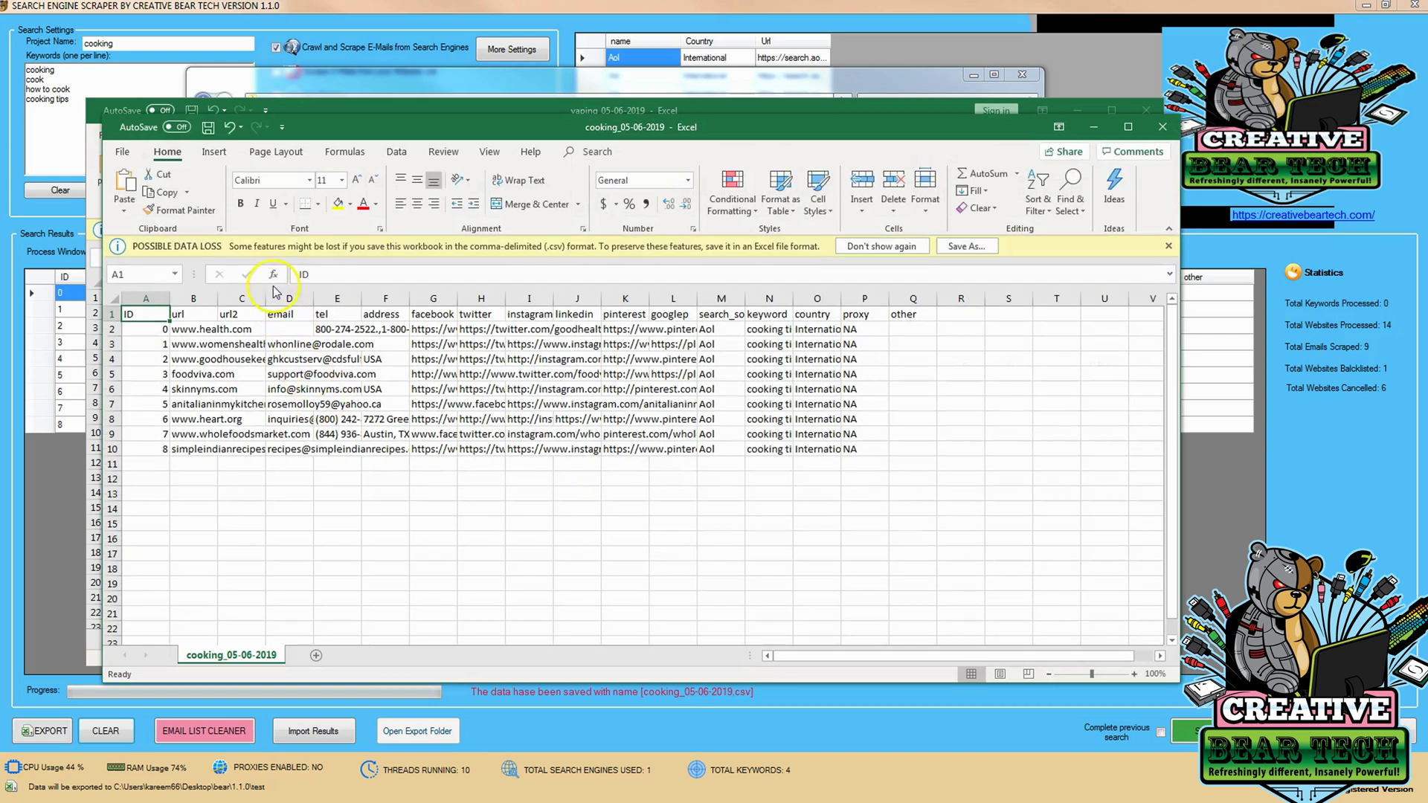
double_click(217, 298)
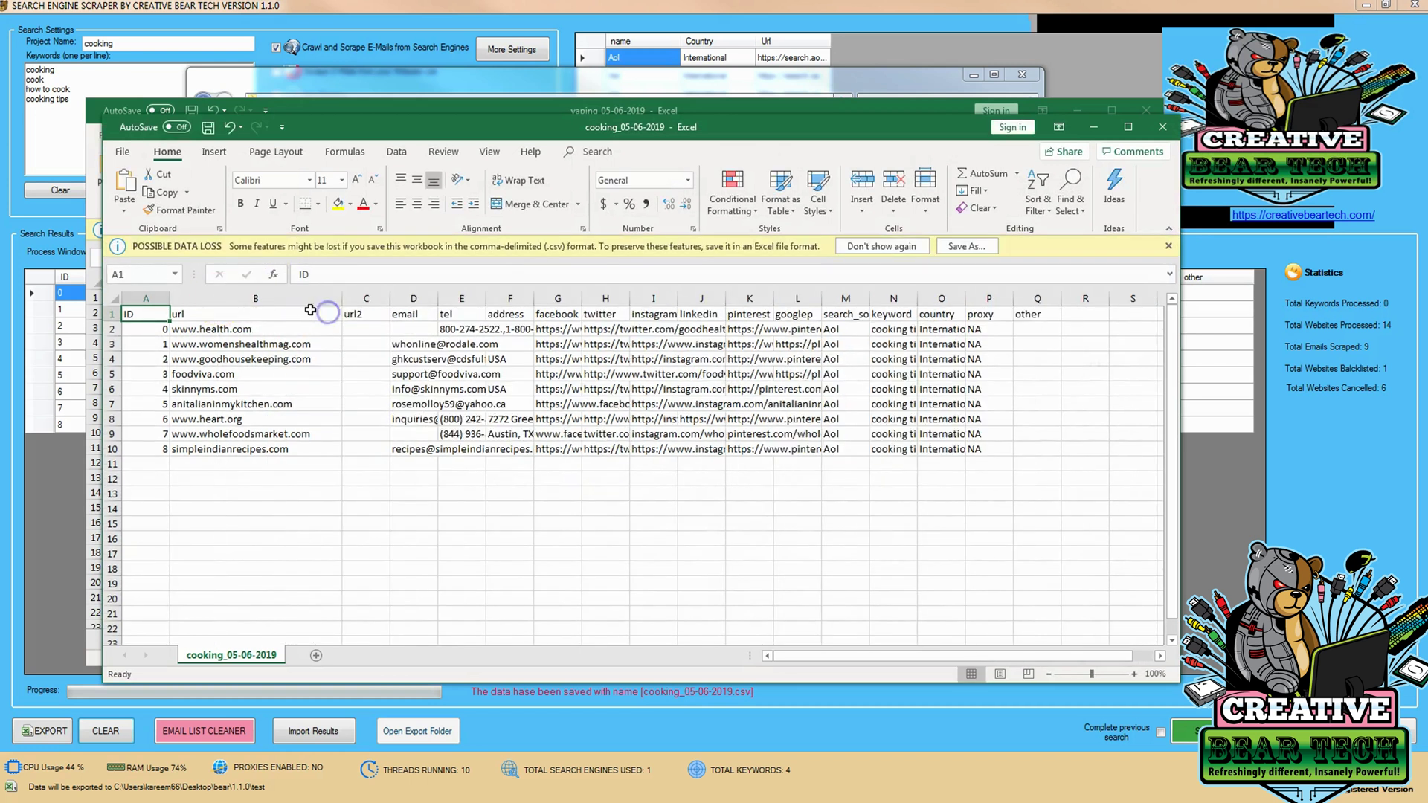
left_click_drag(389, 298, 706, 299)
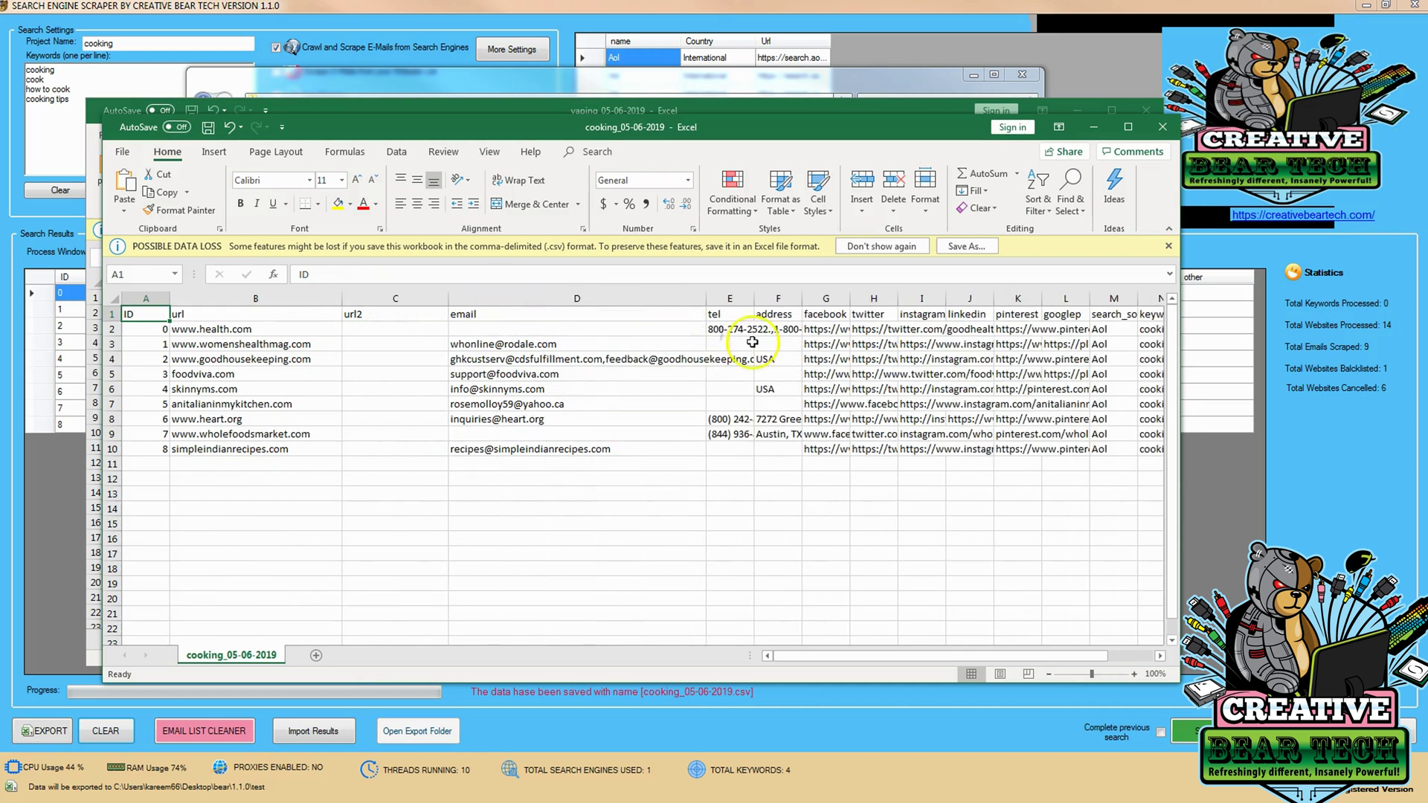
left_click_drag(898, 298, 954, 305)
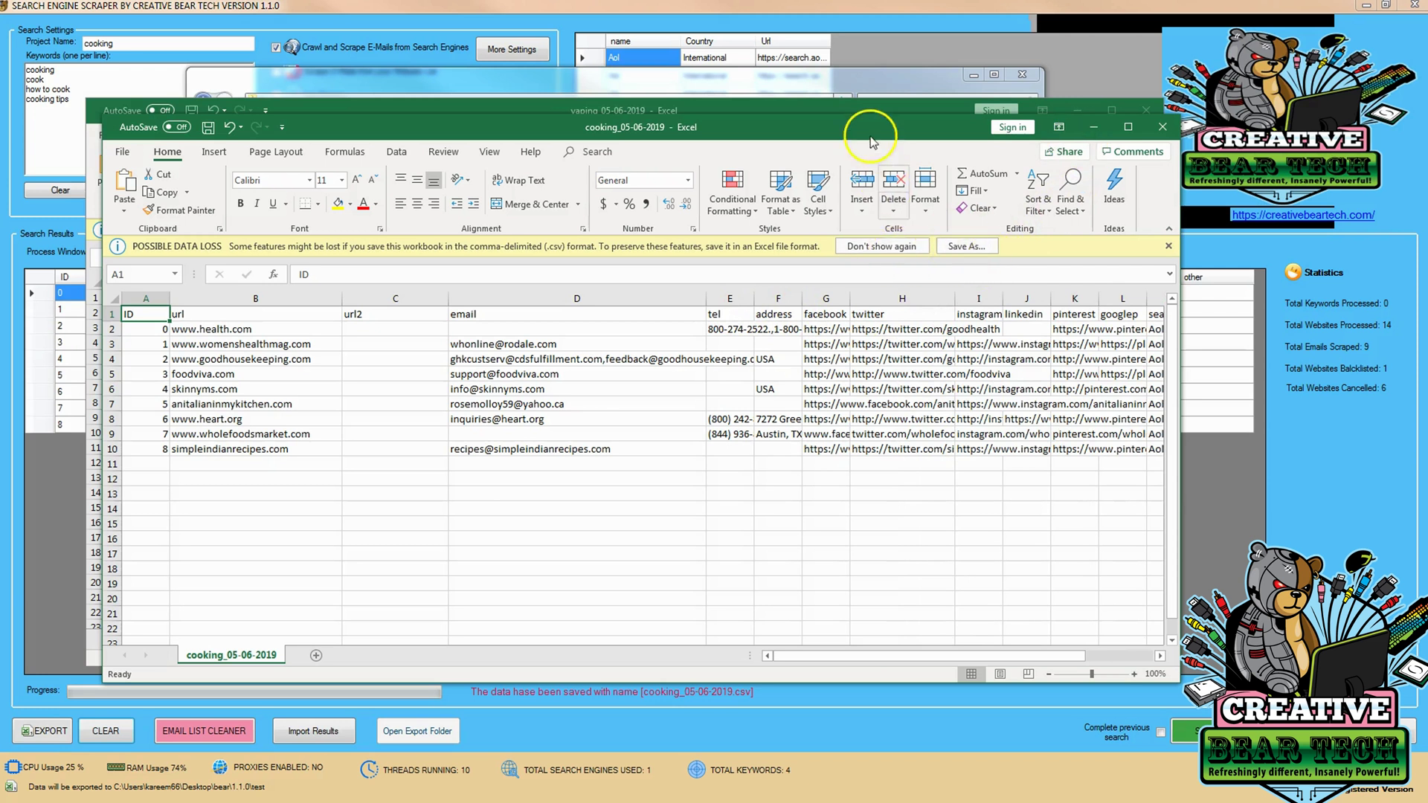
left_click_drag(872, 141, 629, 128)
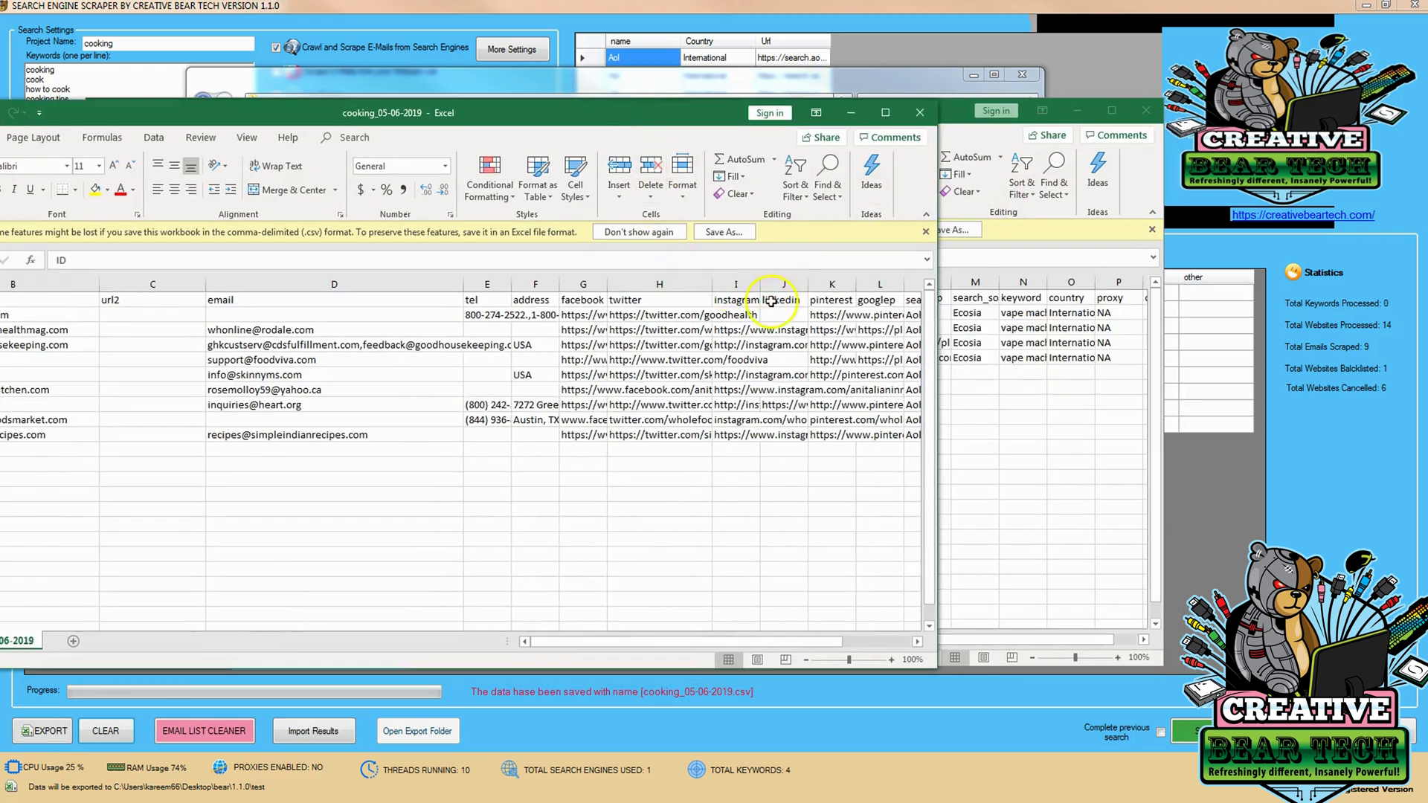
left_click_drag(760, 285, 808, 286)
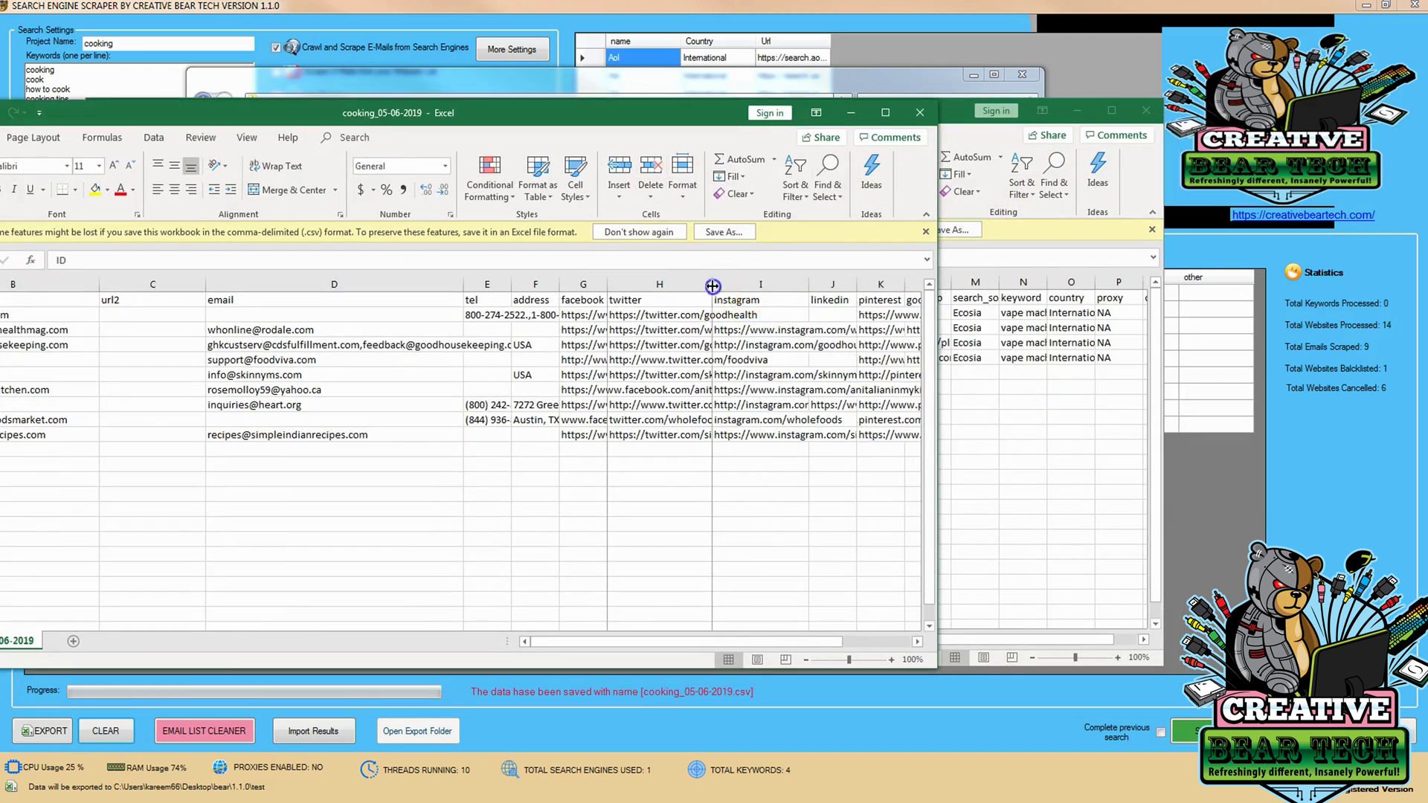
left_click_drag(711, 285, 835, 287)
left_click_drag(607, 286, 778, 304)
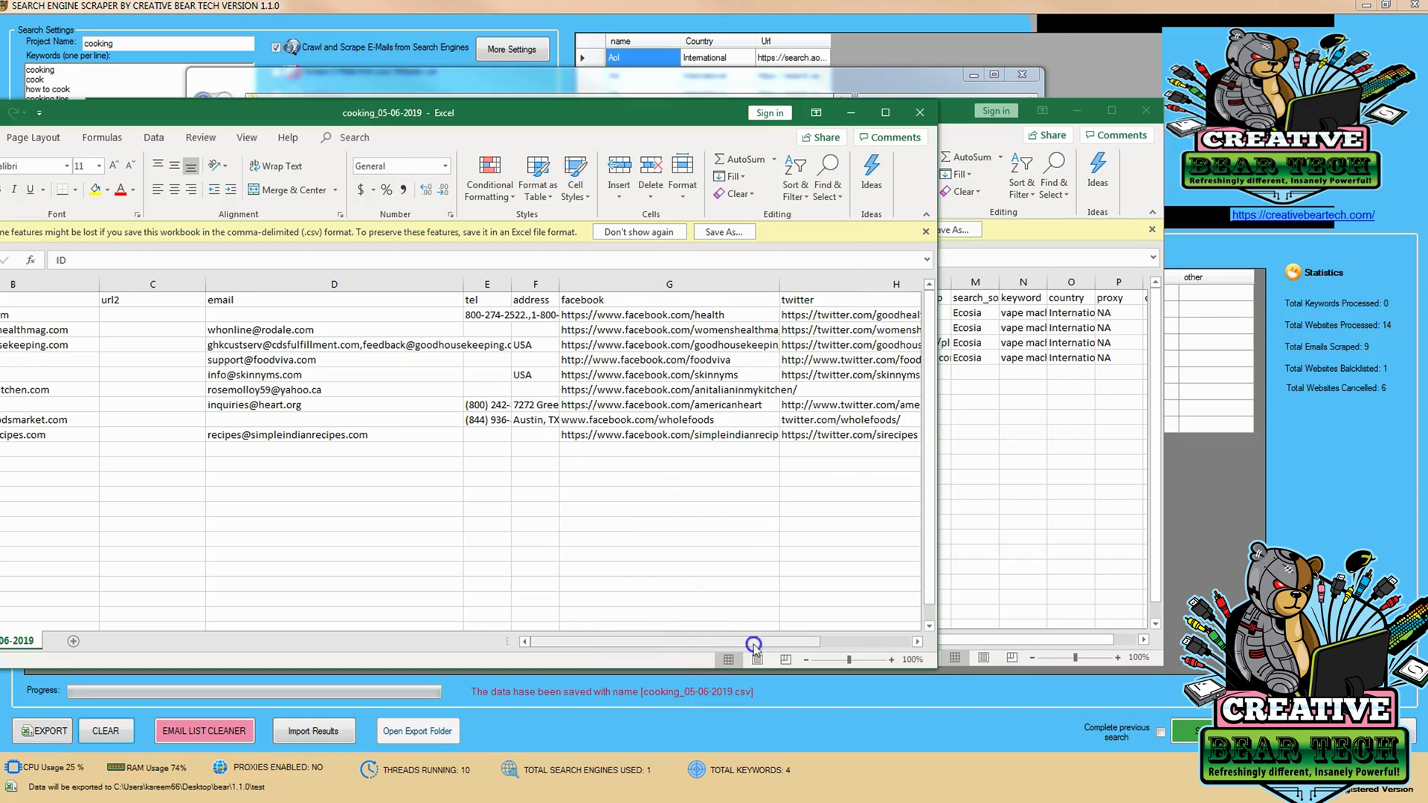
left_click_drag(753, 644, 822, 636)
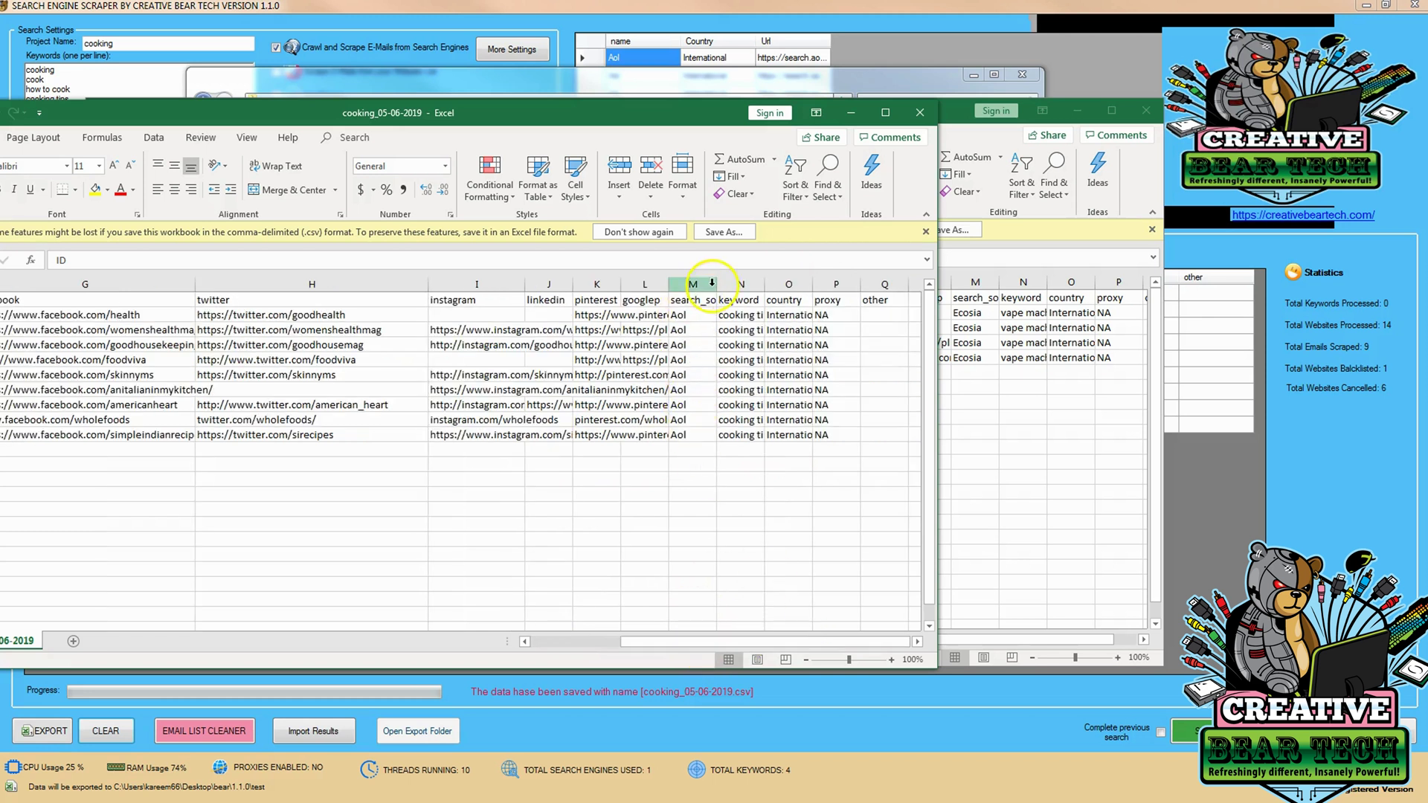
left_click_drag(716, 284, 770, 284)
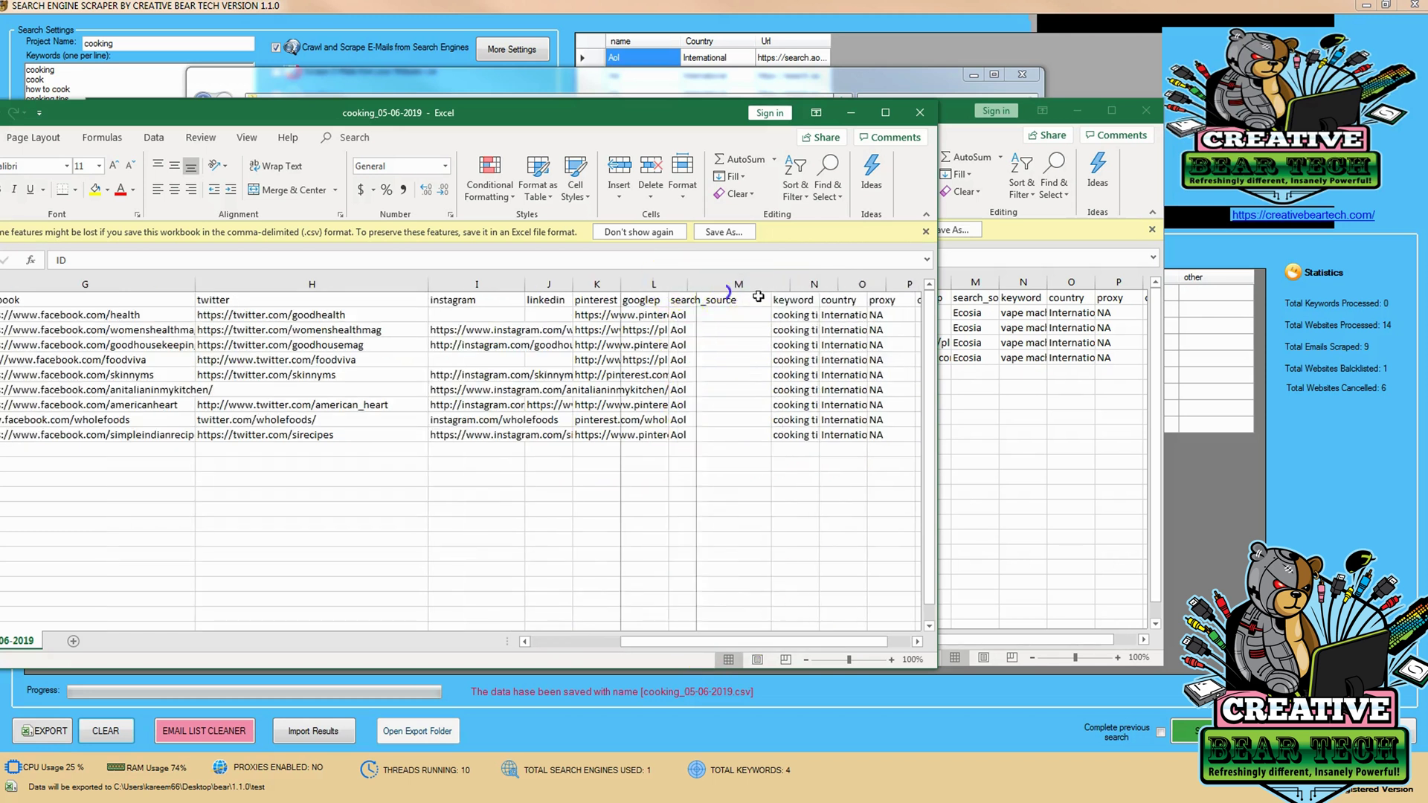
Minimize the cooking and vaping workbooks and the Explorer folder window
left_click(850, 113)
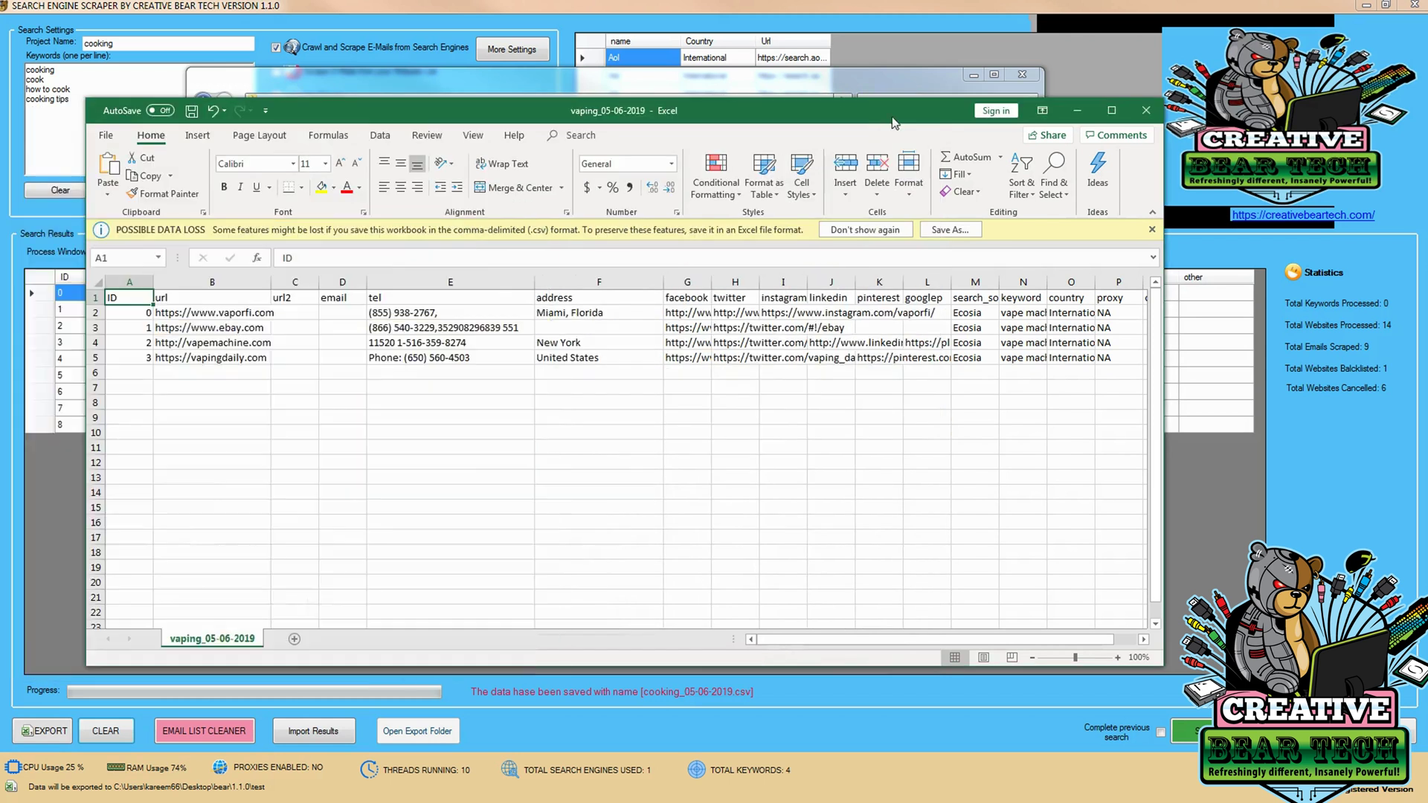
left_click(1083, 111)
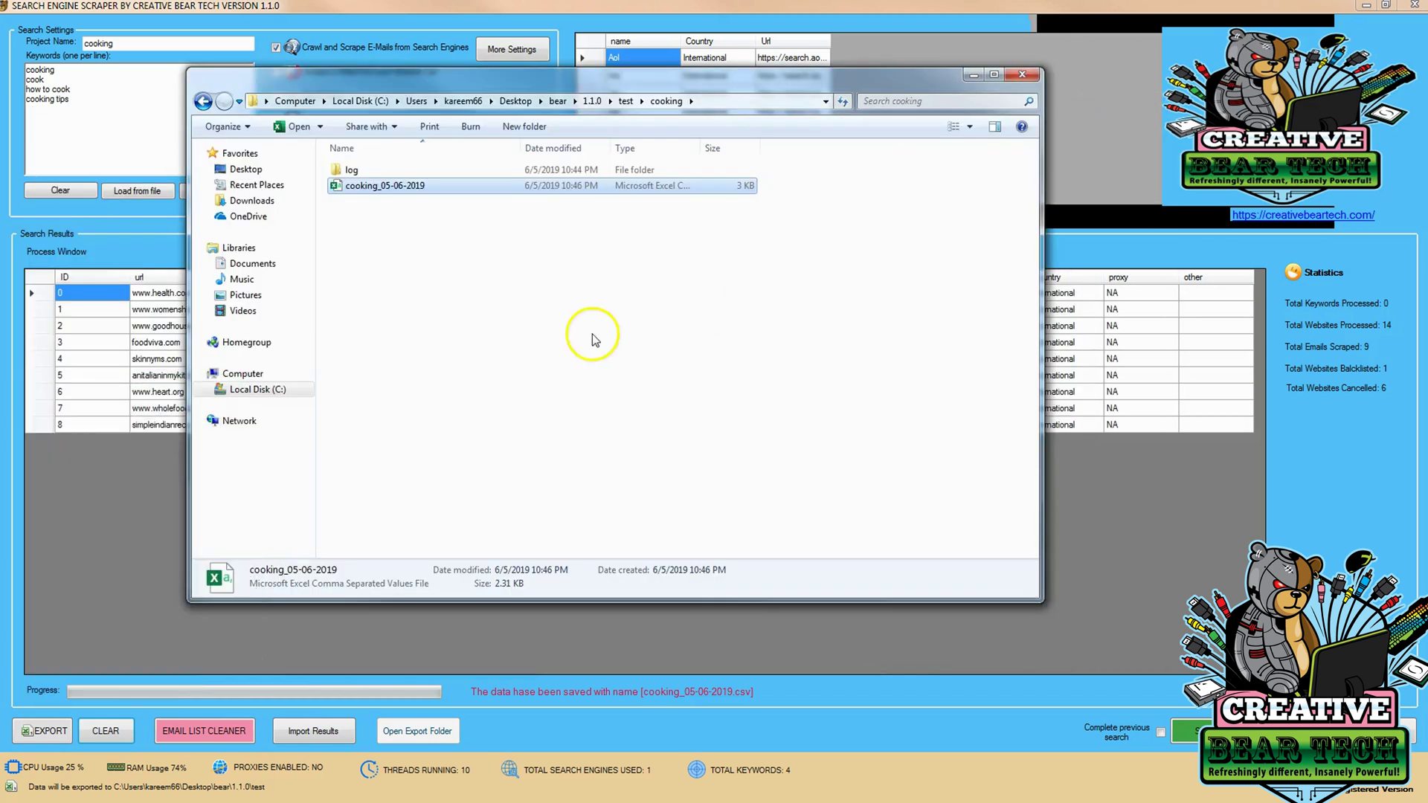
left_click(974, 76)
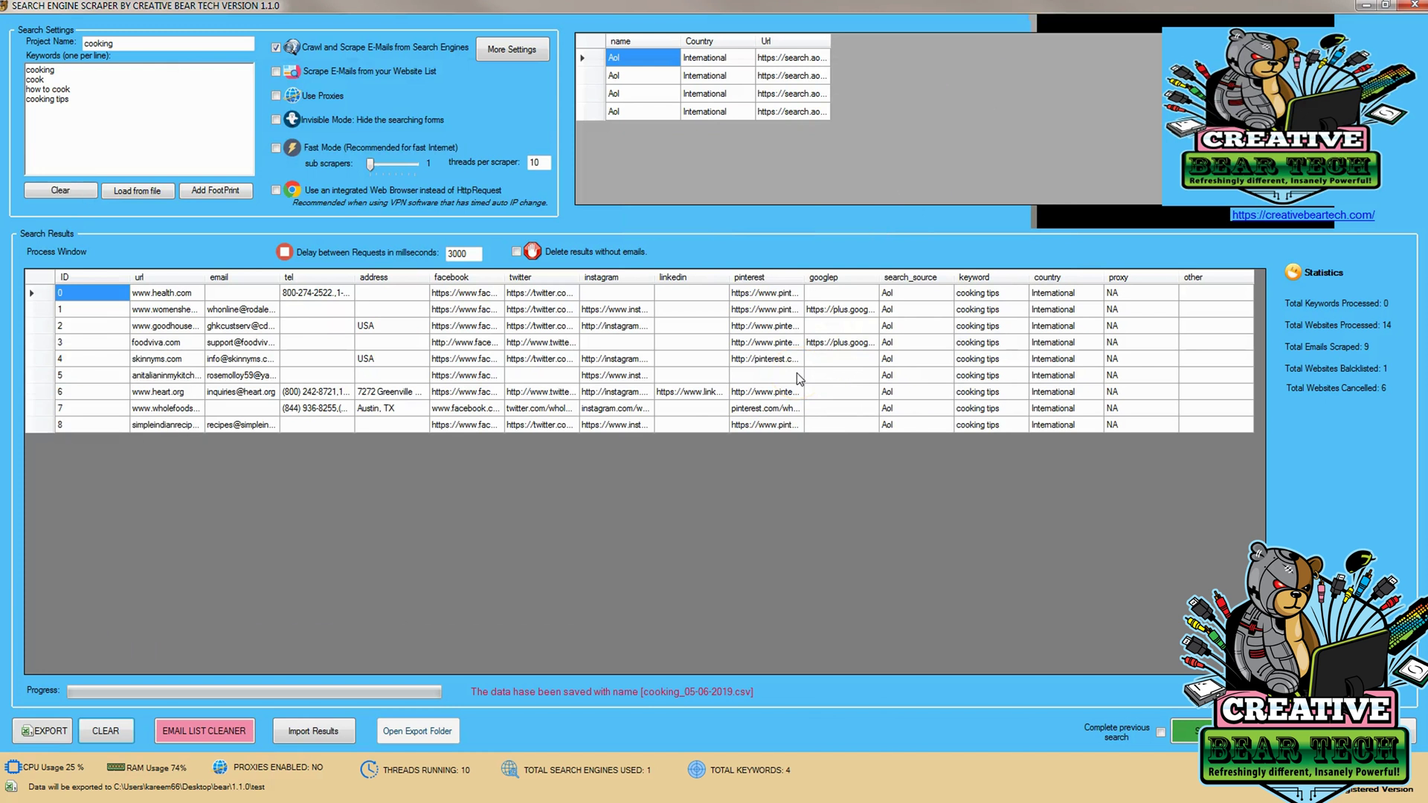